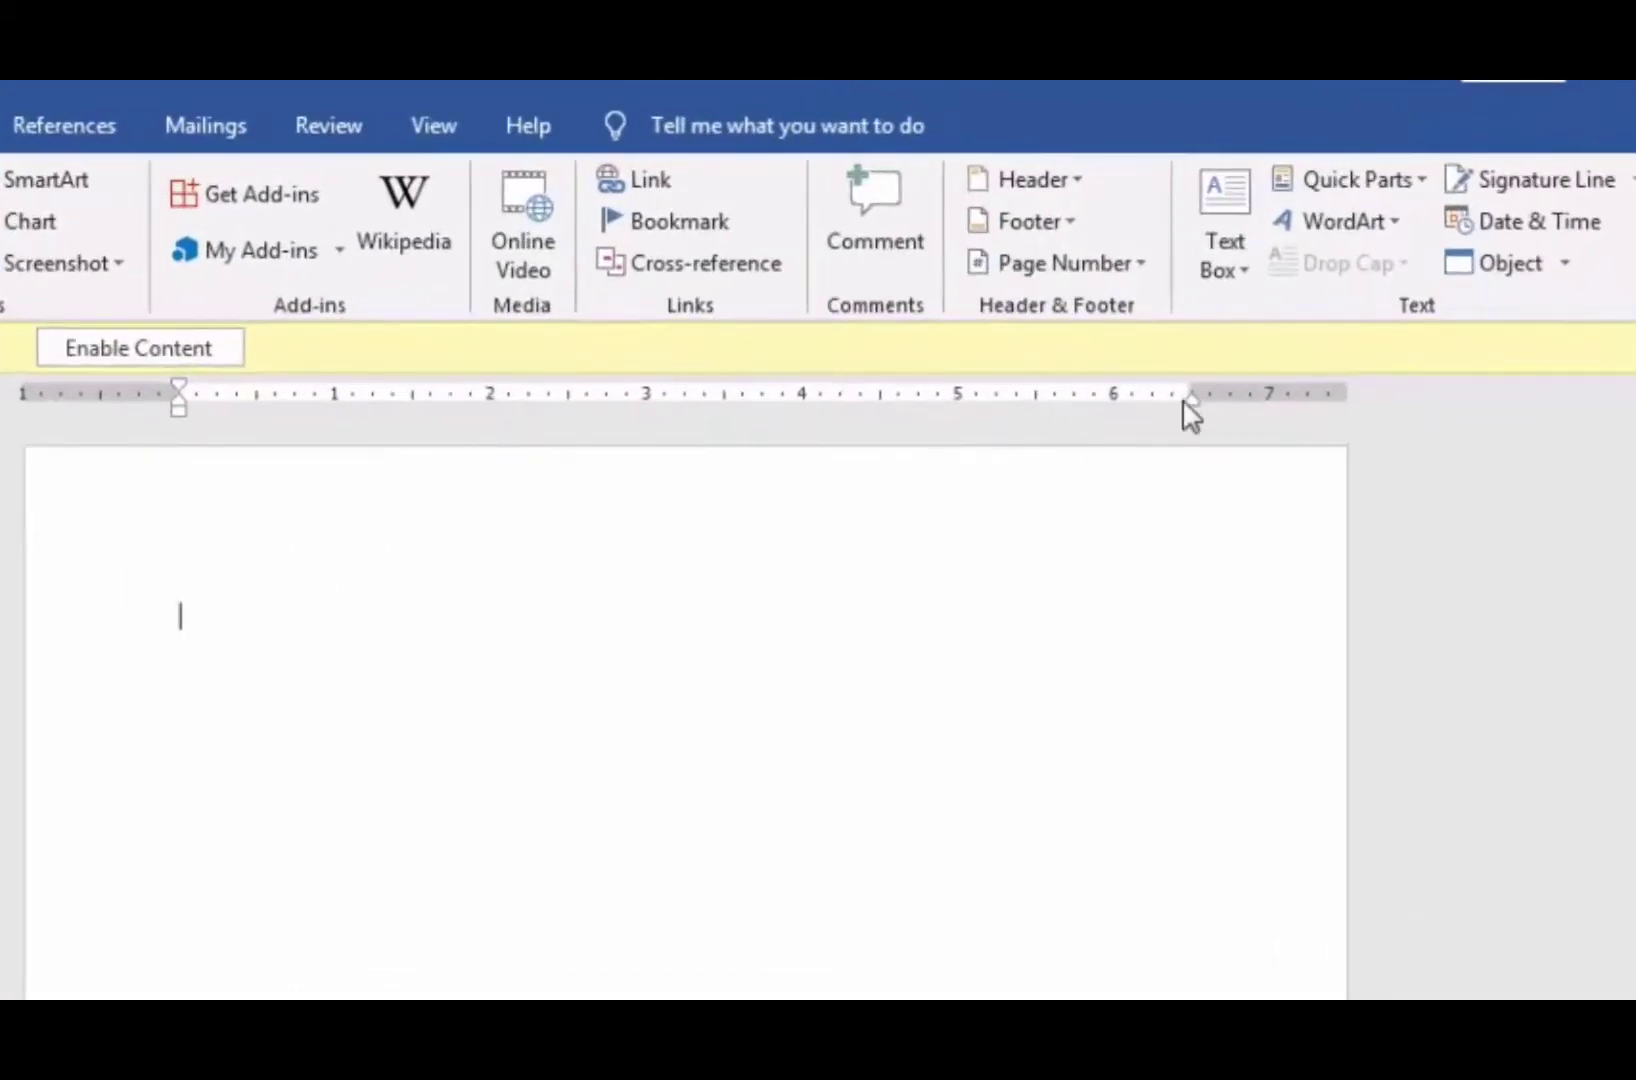
Step: Insert a Simple Text Box and replace its placeholder text with TOKO KOMPUTER
click(1234, 262)
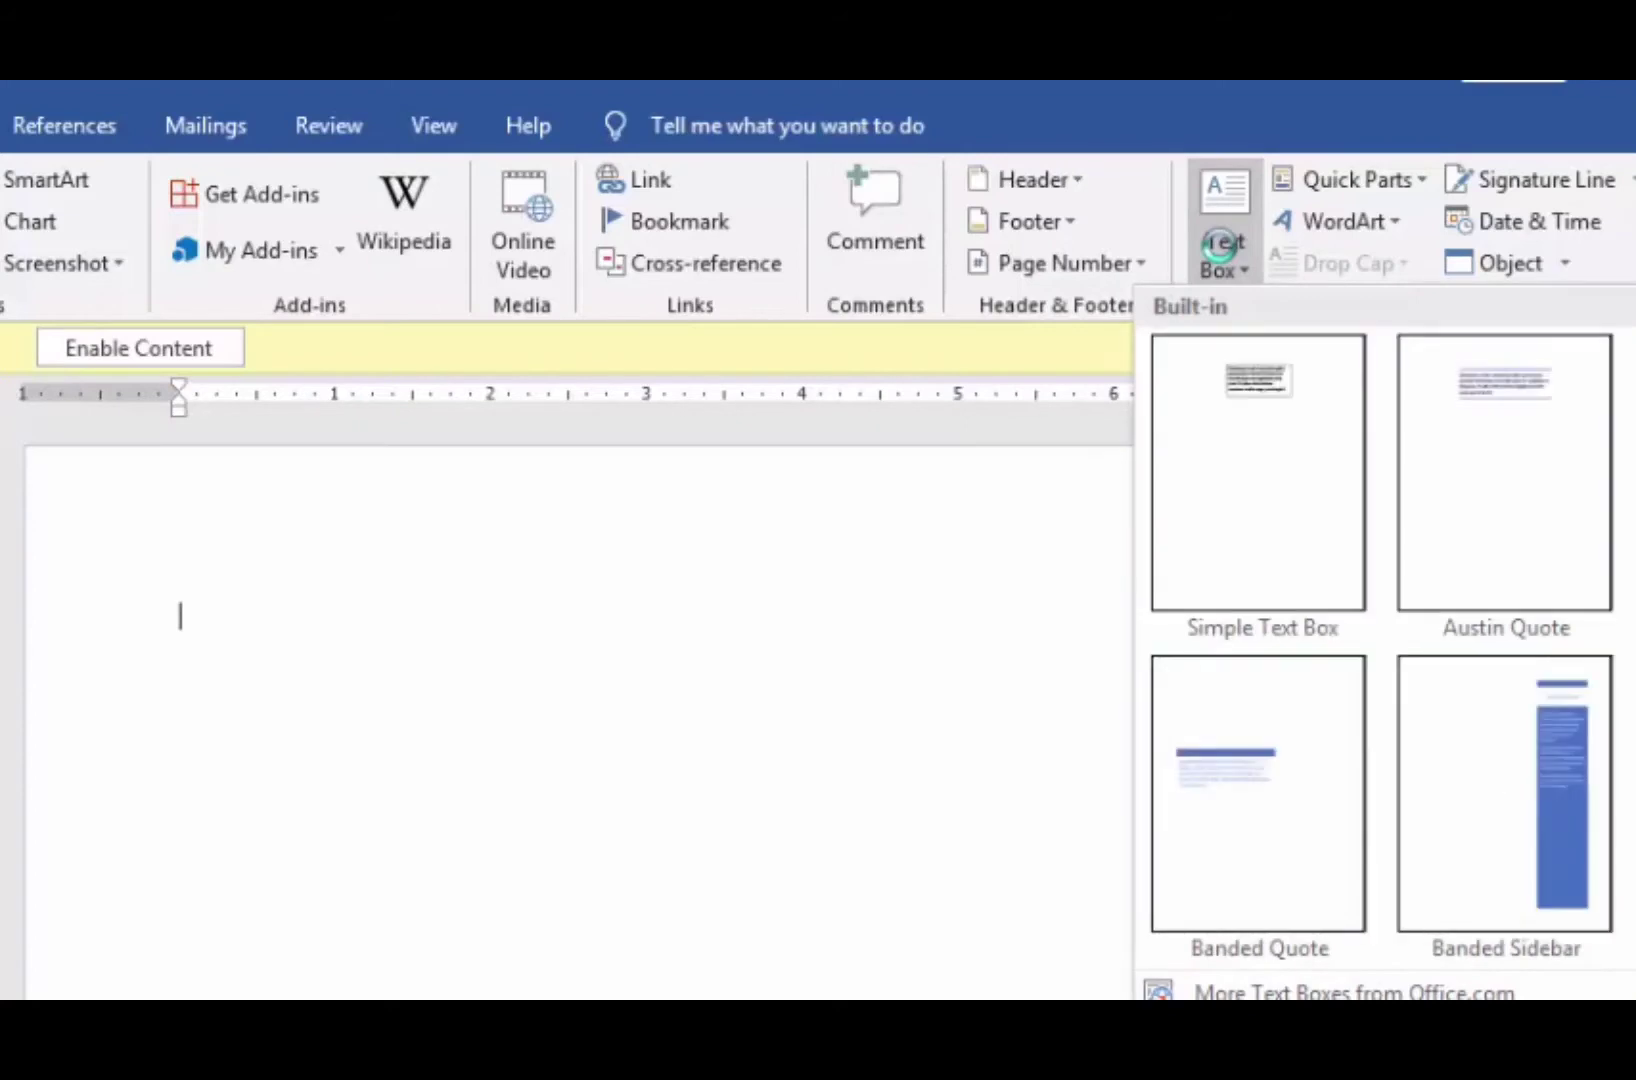
click(1260, 450)
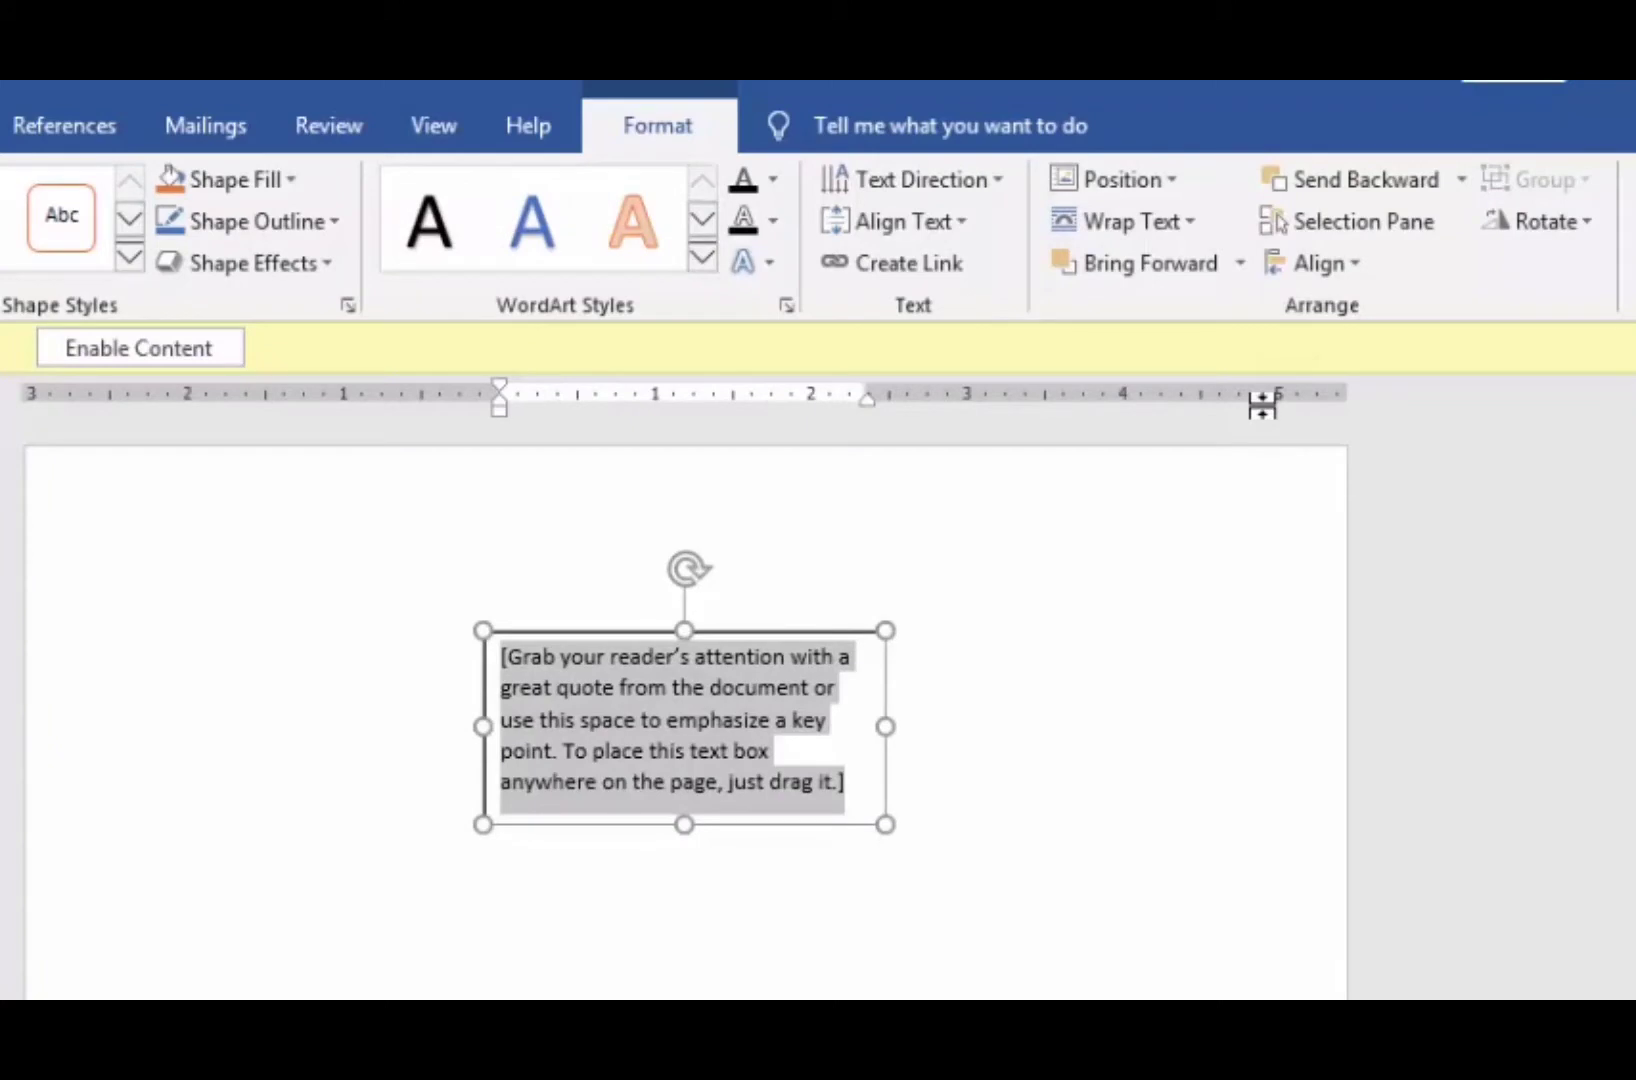
key(Delete)
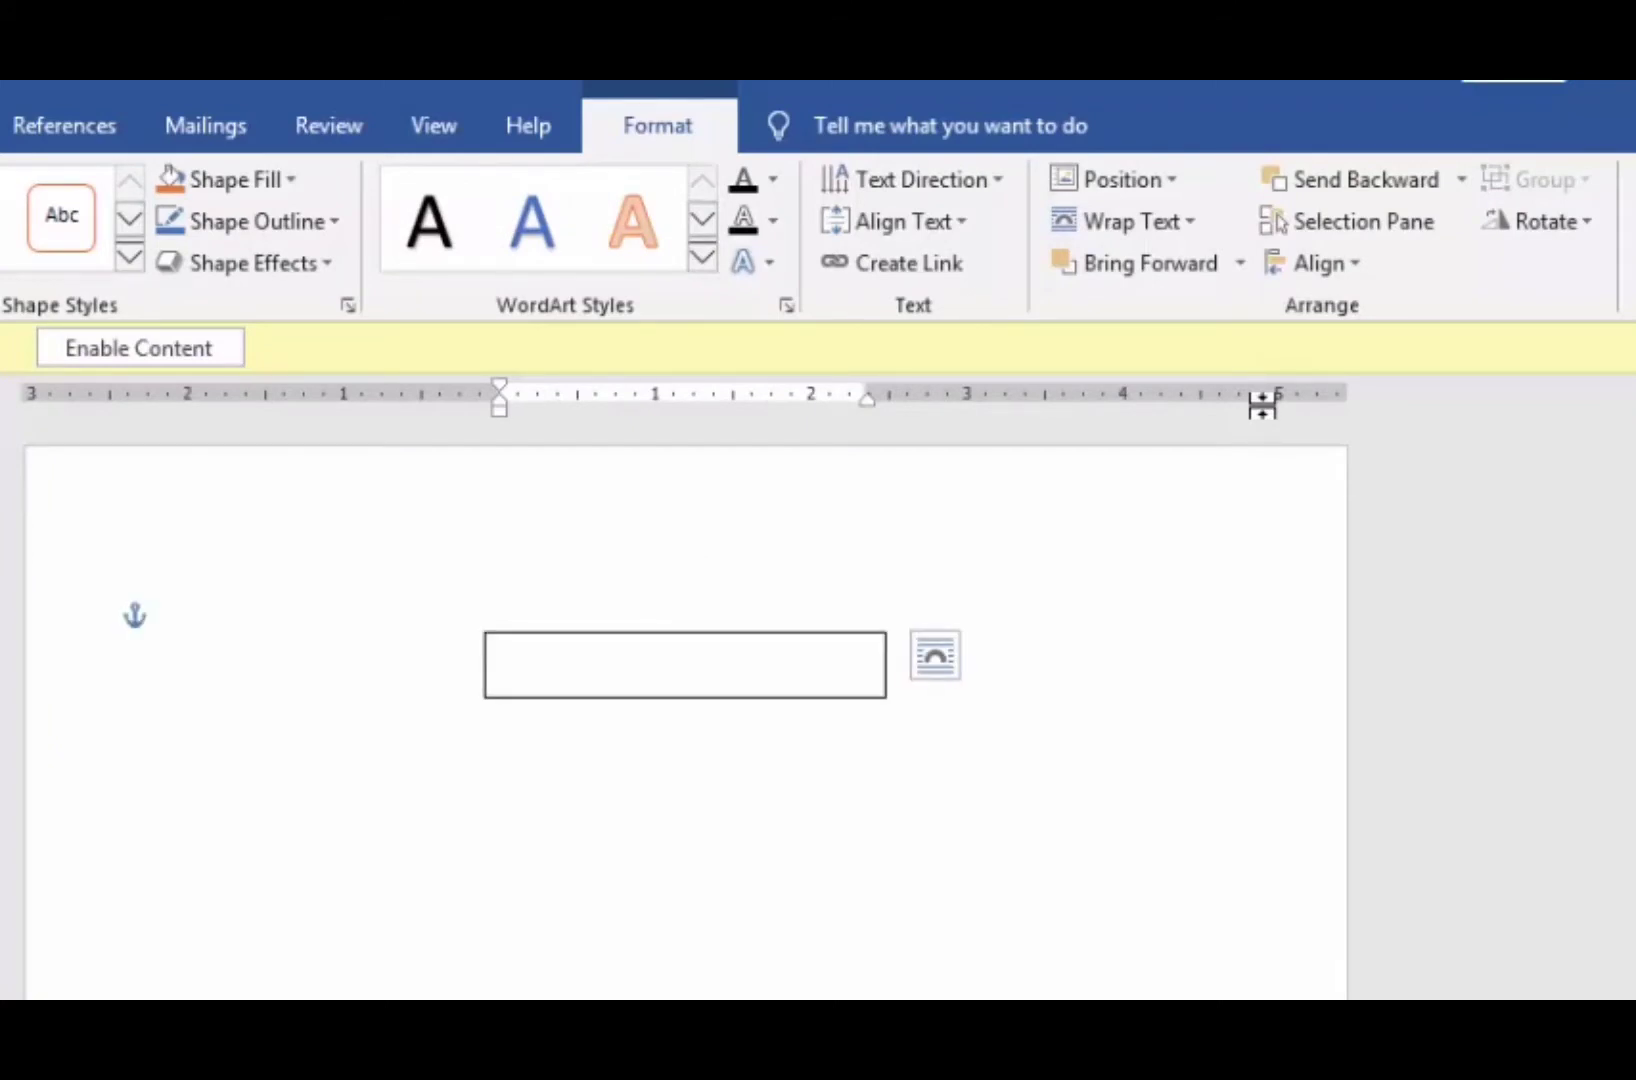
click(559, 672)
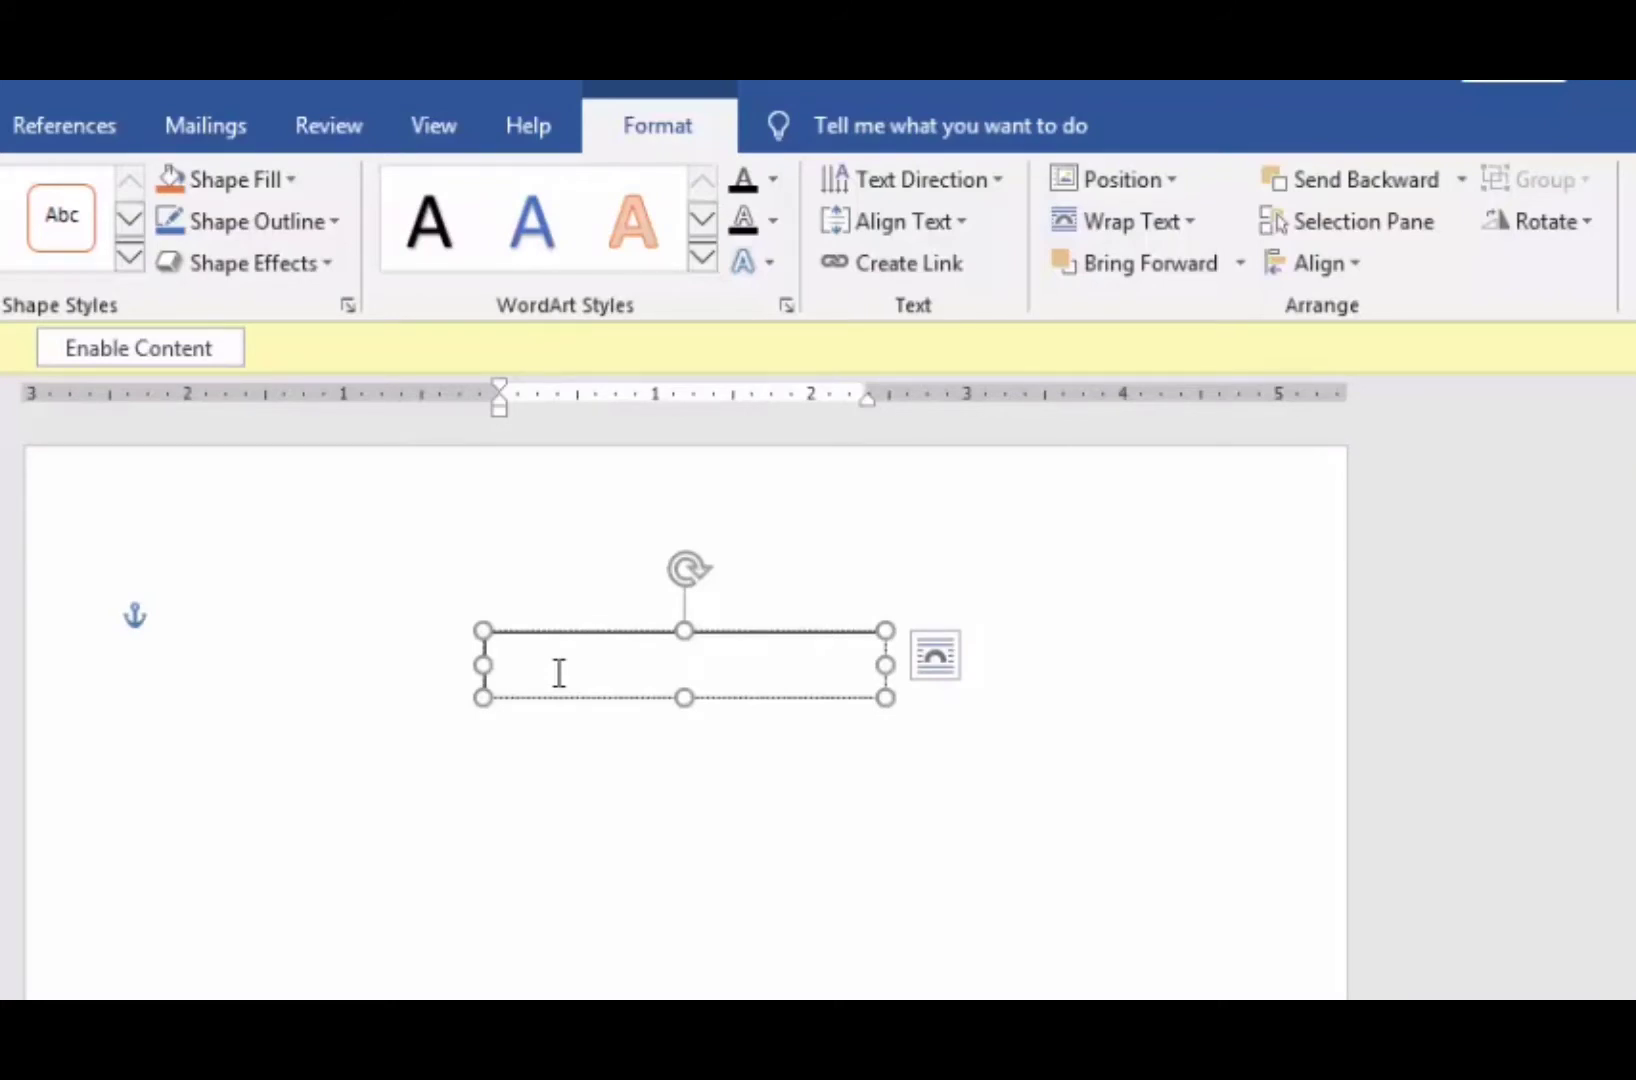
text(TOKO KOMPUTER)
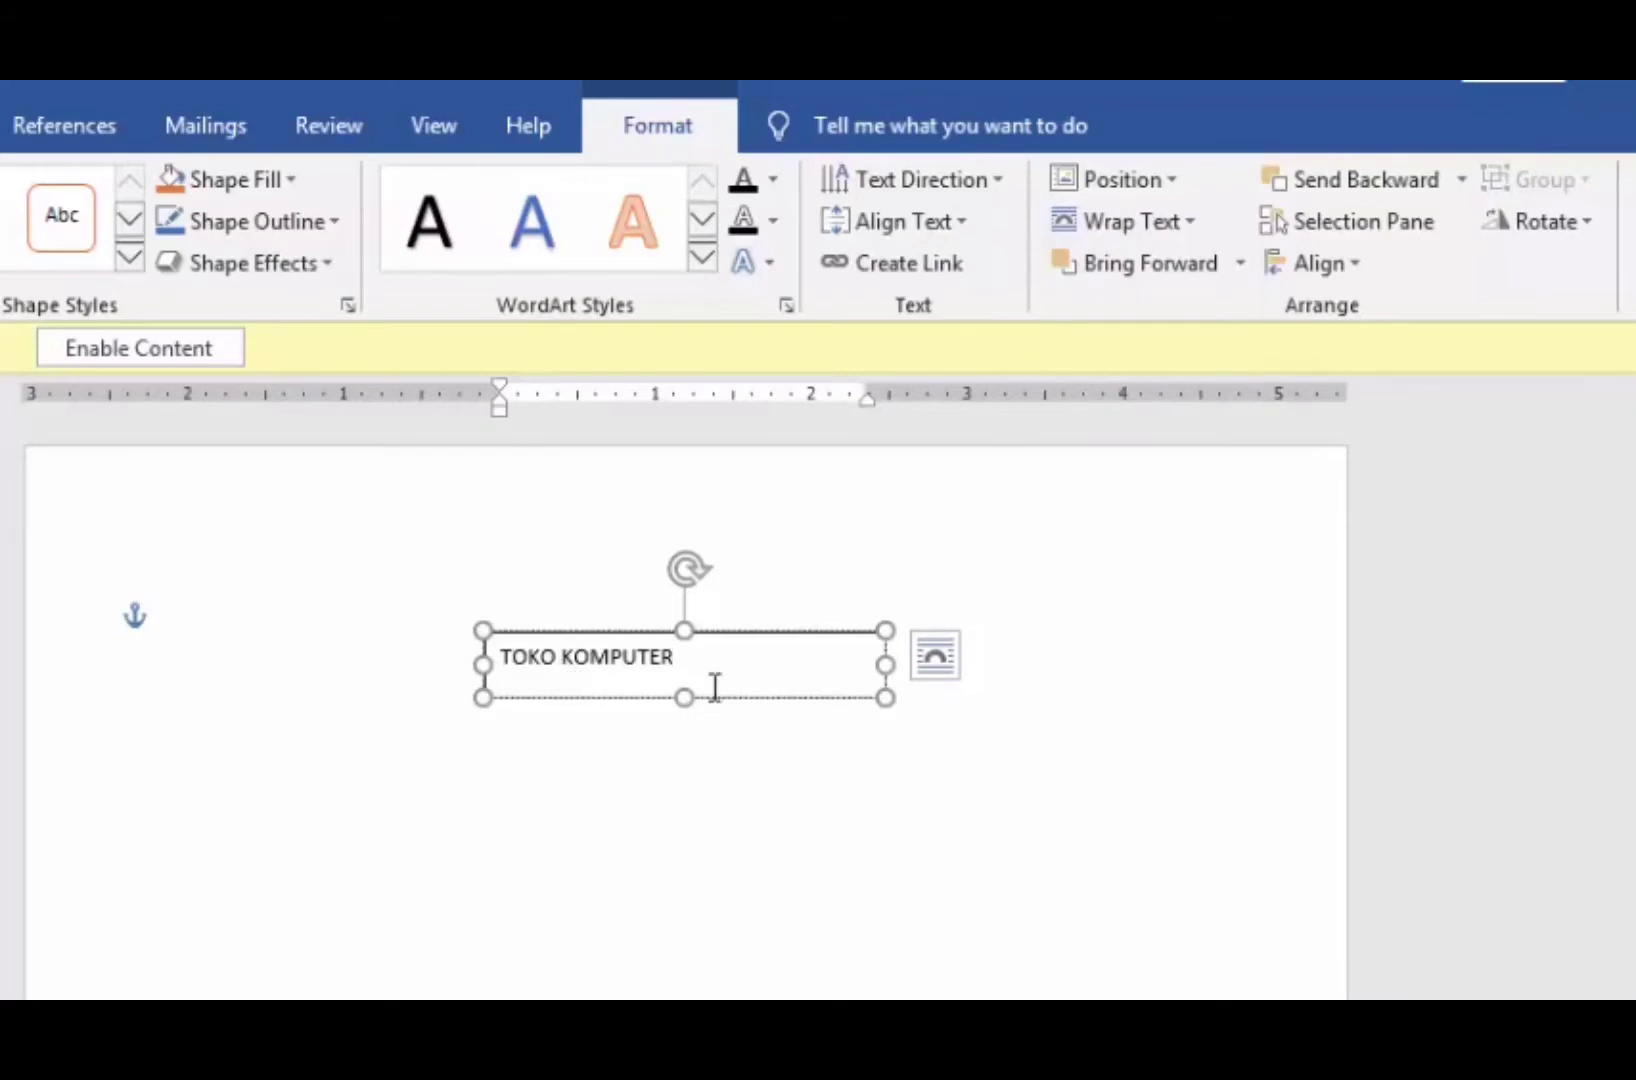
Step: Format the TOKO KOMPUTER text in the text box as centred, bold Algerian
drag(697, 668, 512, 655)
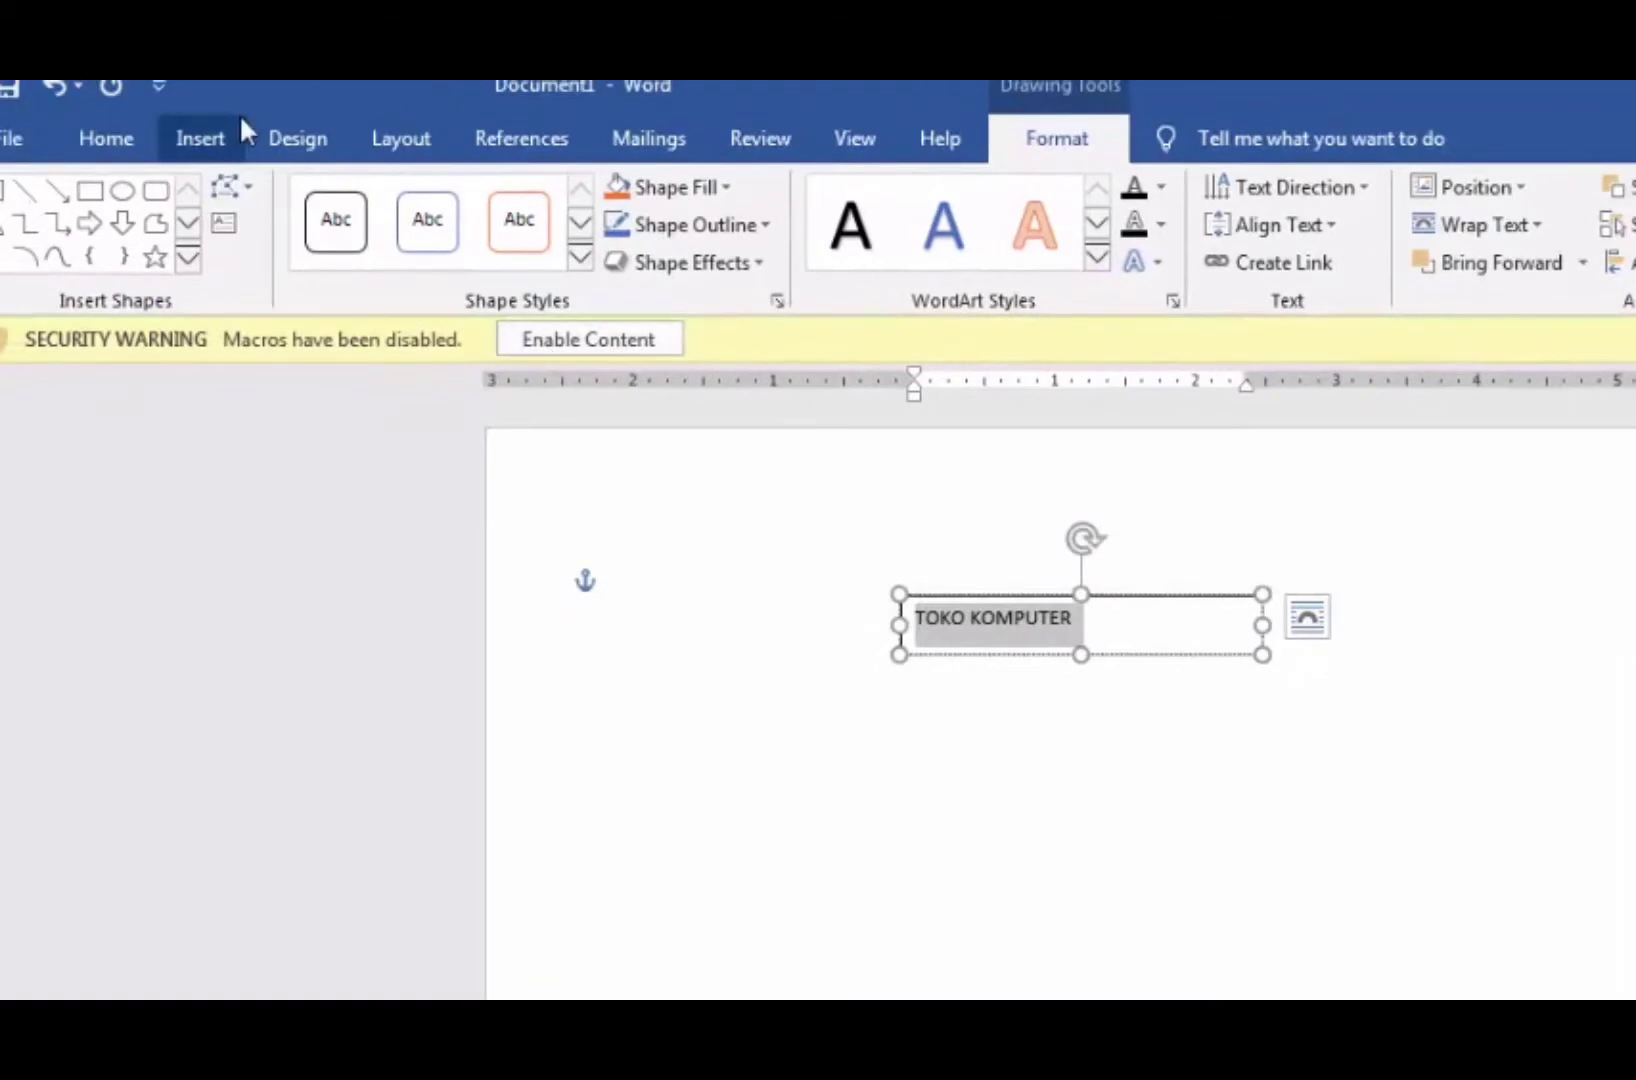
click(127, 140)
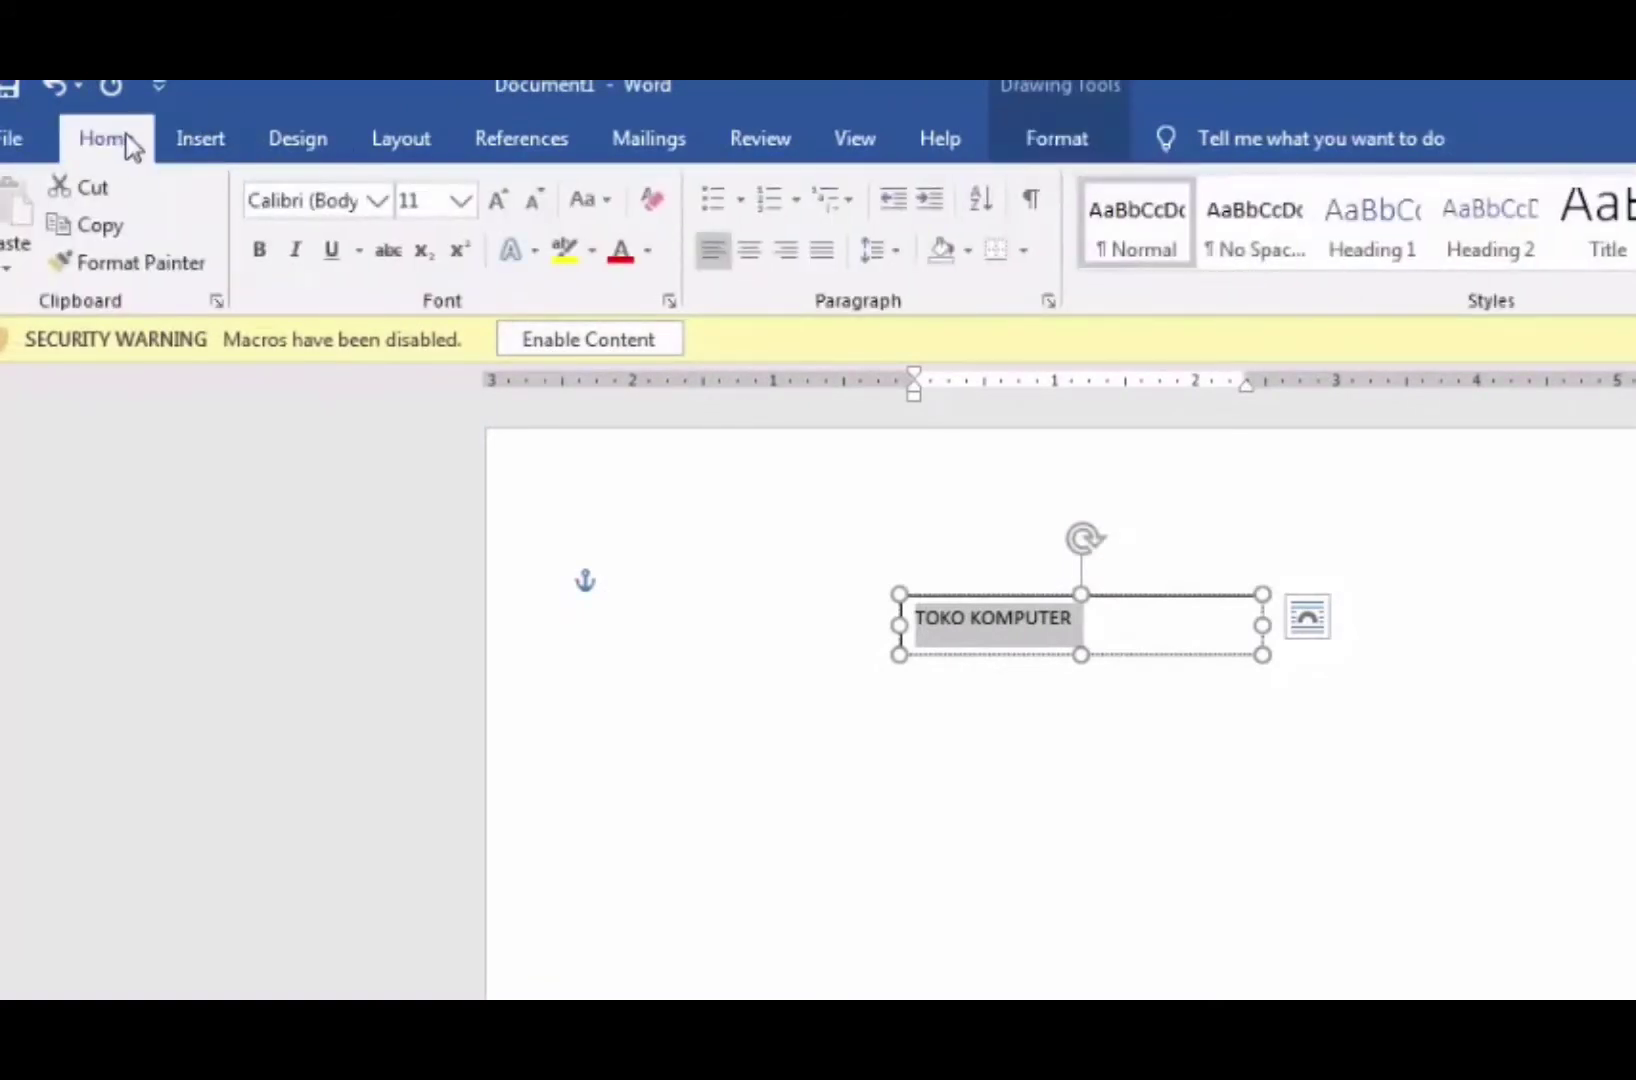
click(750, 252)
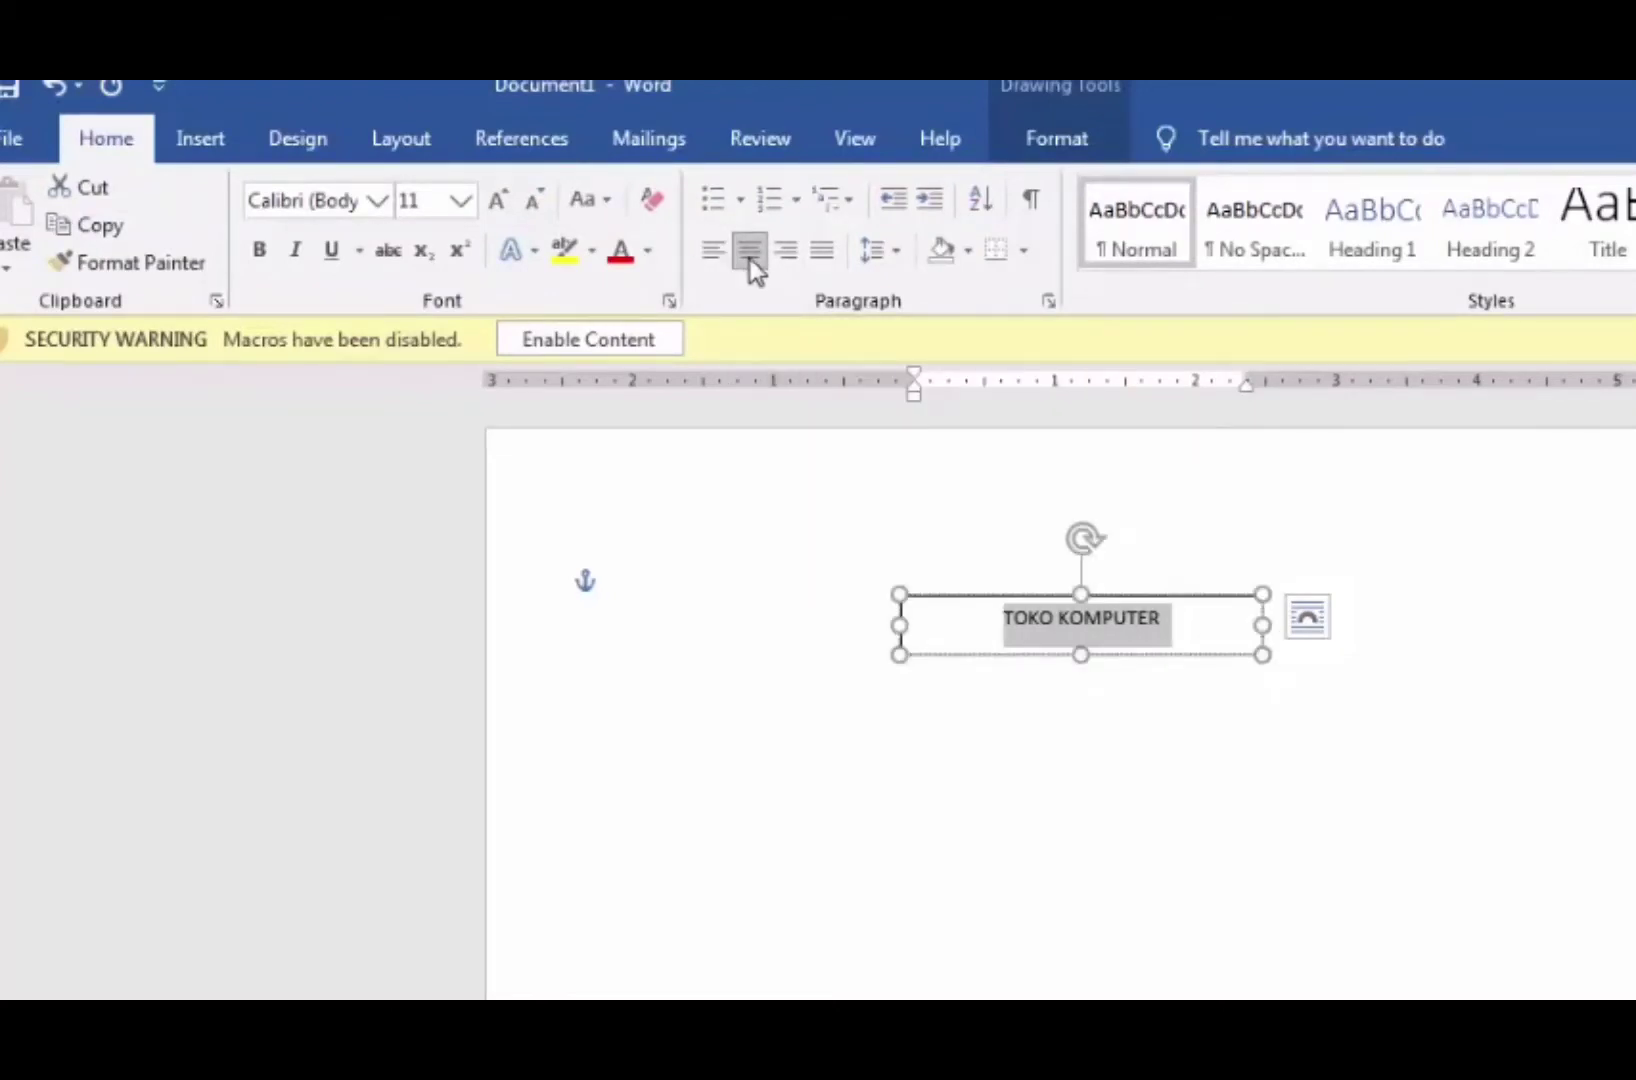
click(258, 252)
right_click(257, 254)
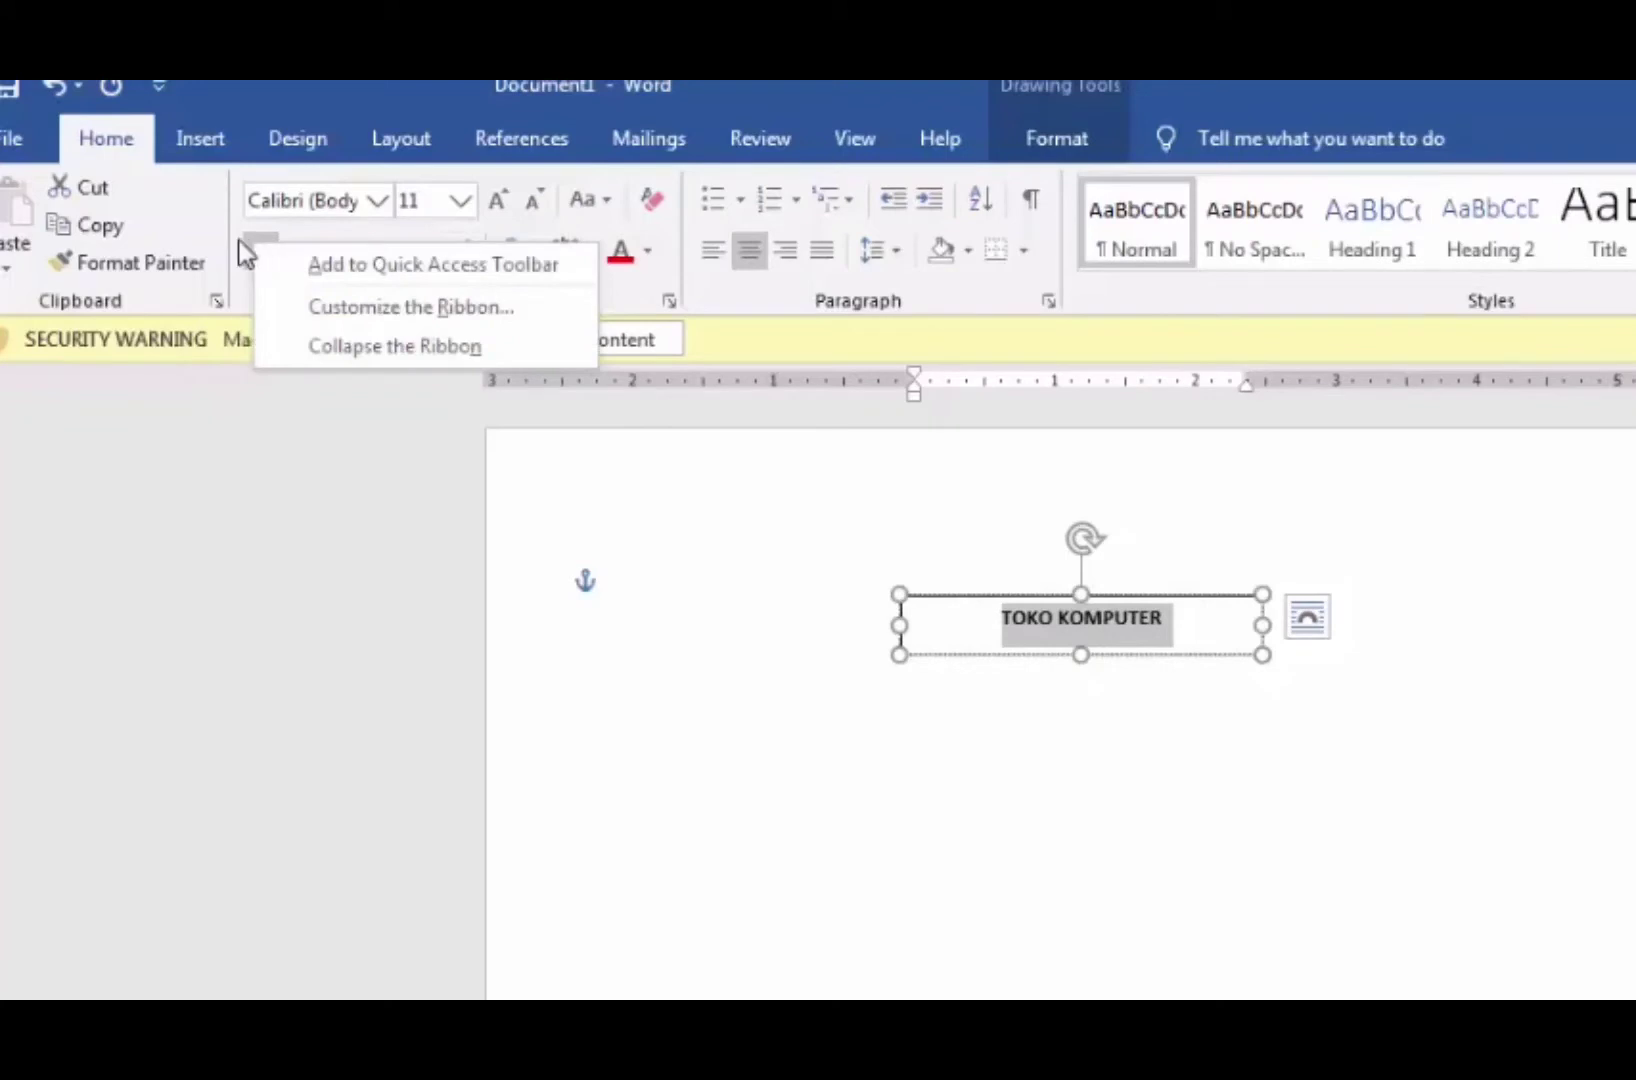
click(378, 200)
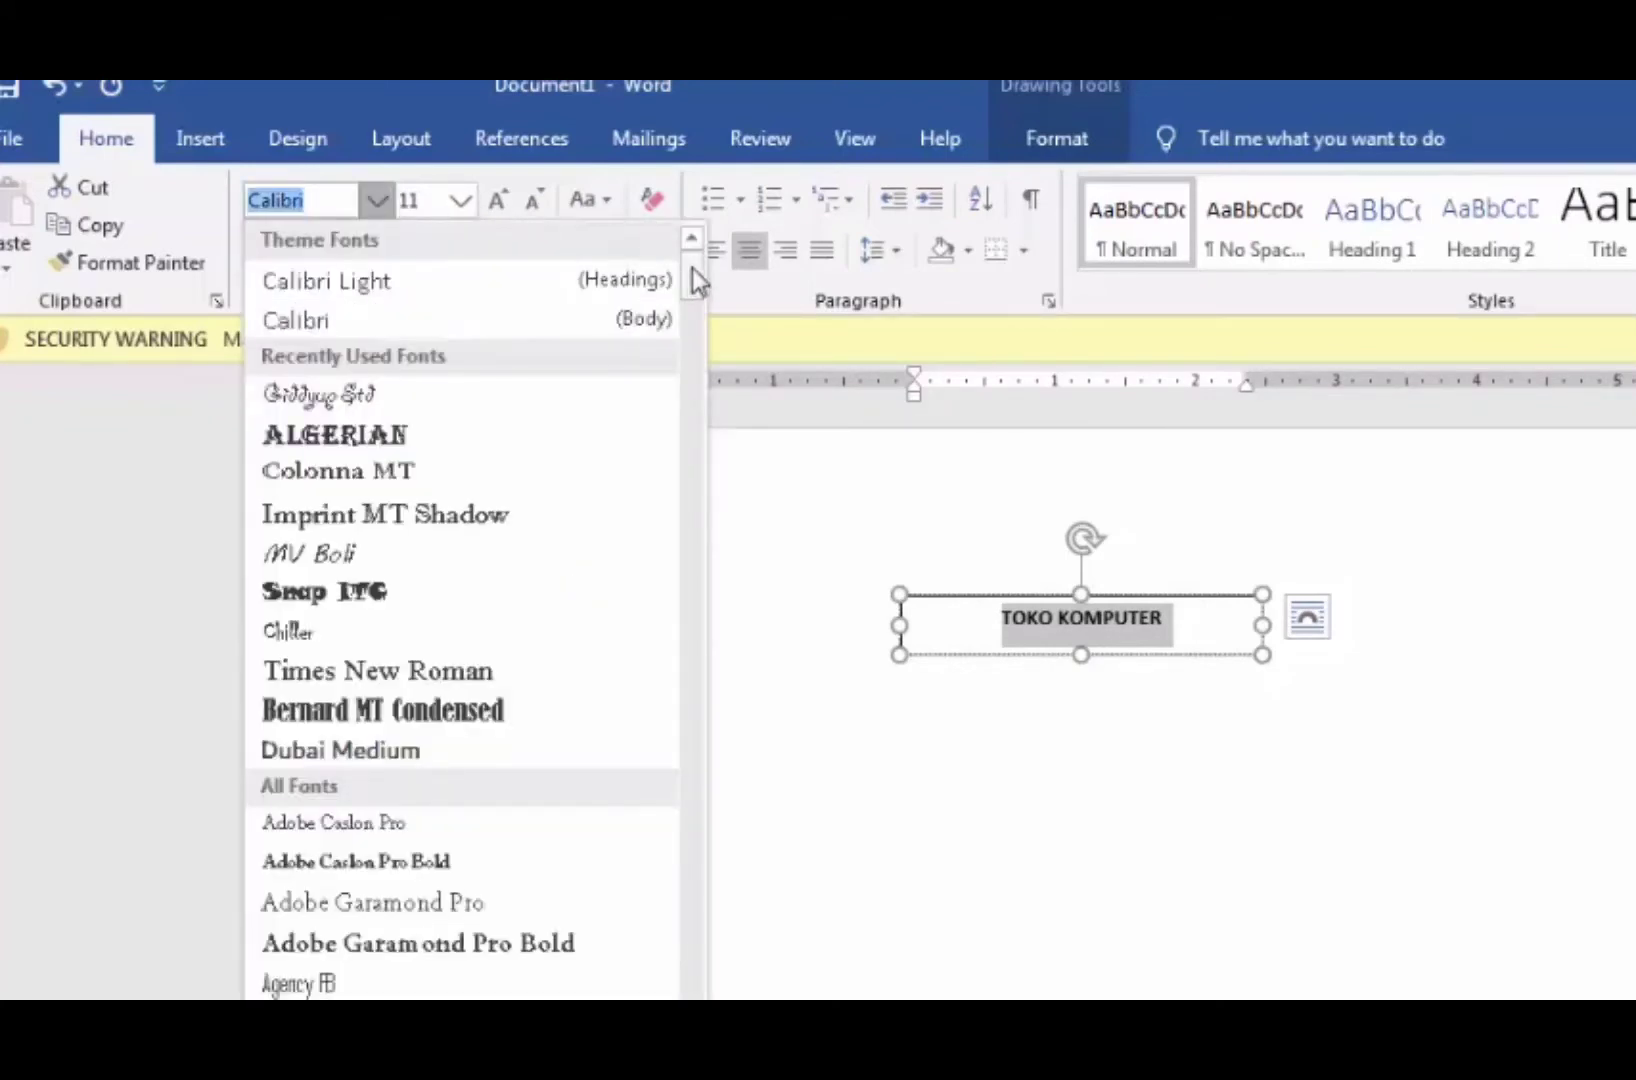
click(537, 440)
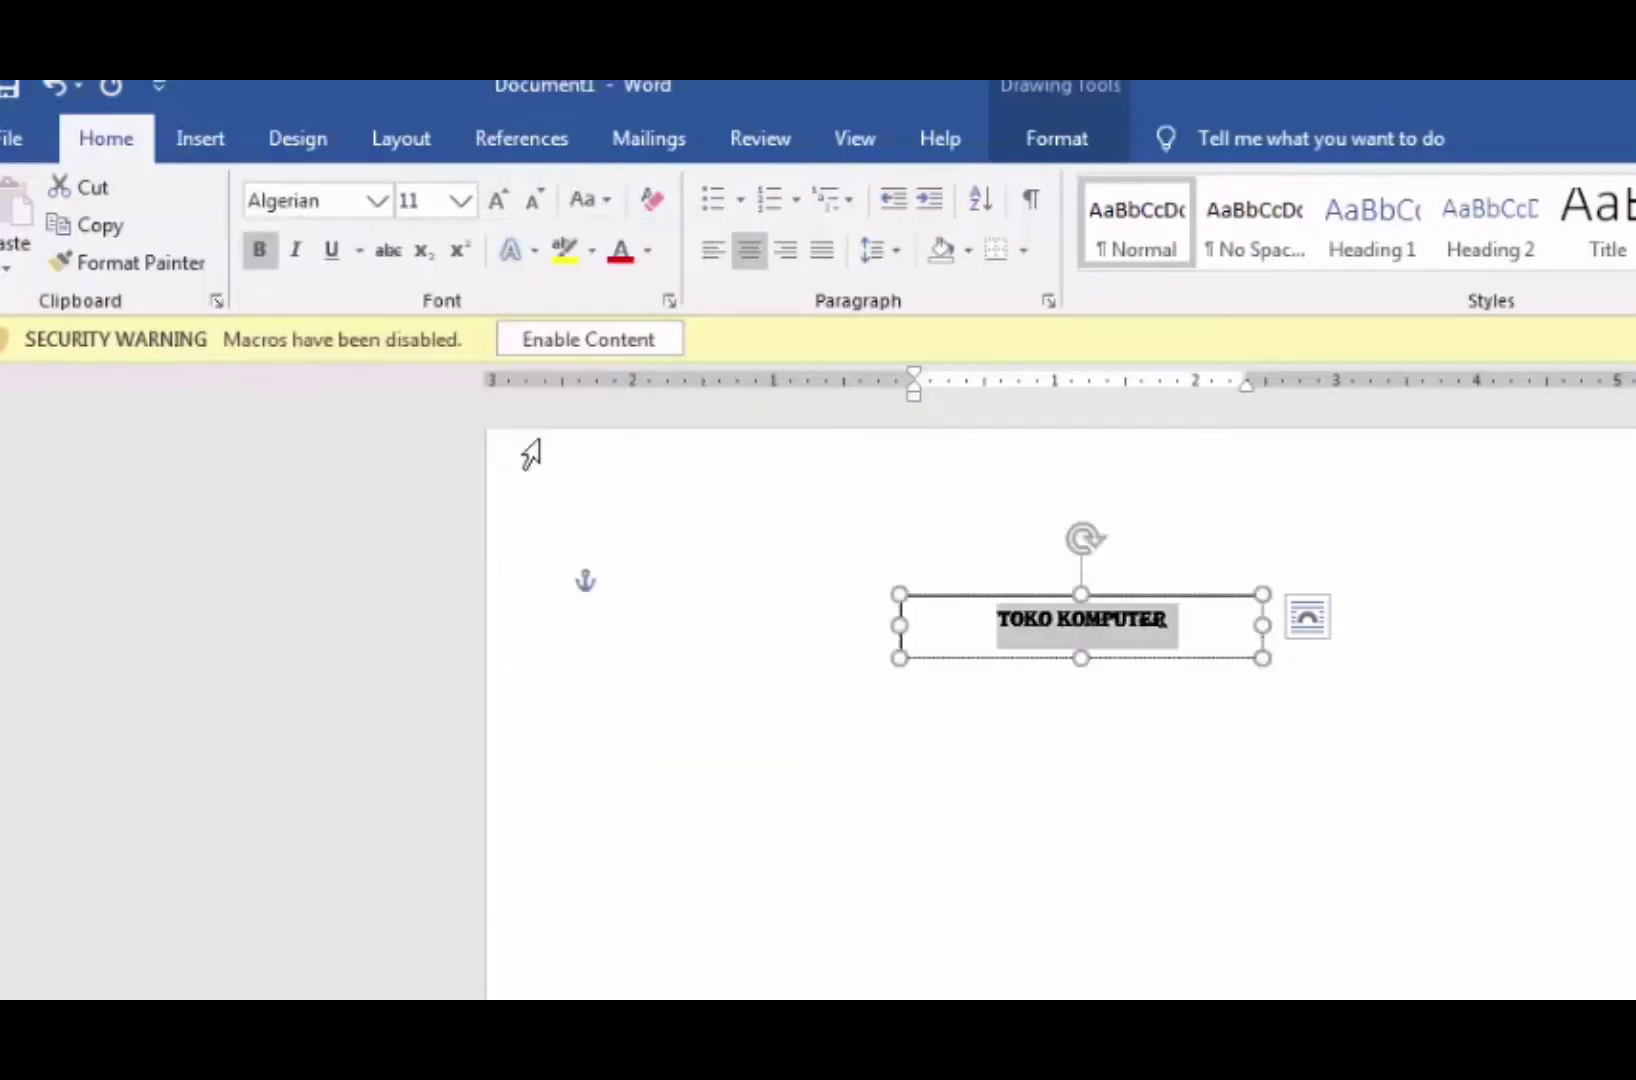
Step: Increase the font size of TOKO KOMPUTER to 22
click(495, 205)
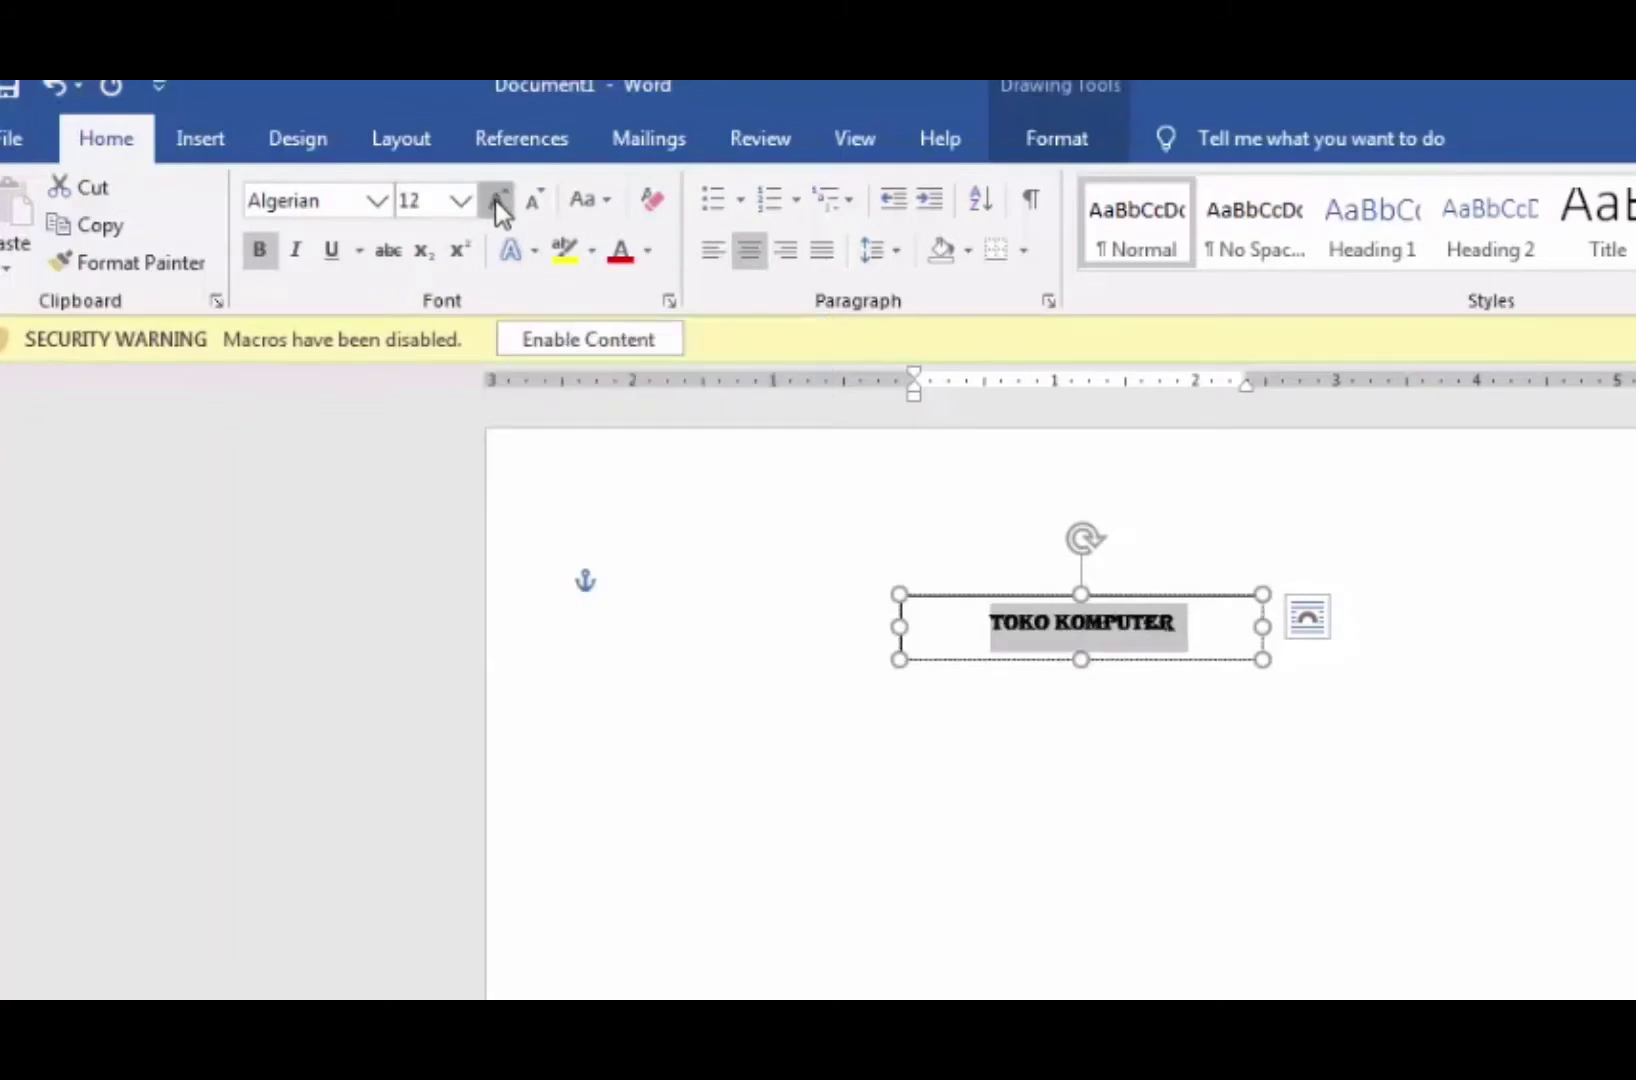
click(497, 203)
click(497, 203)
click(497, 203)
click(497, 203)
click(497, 203)
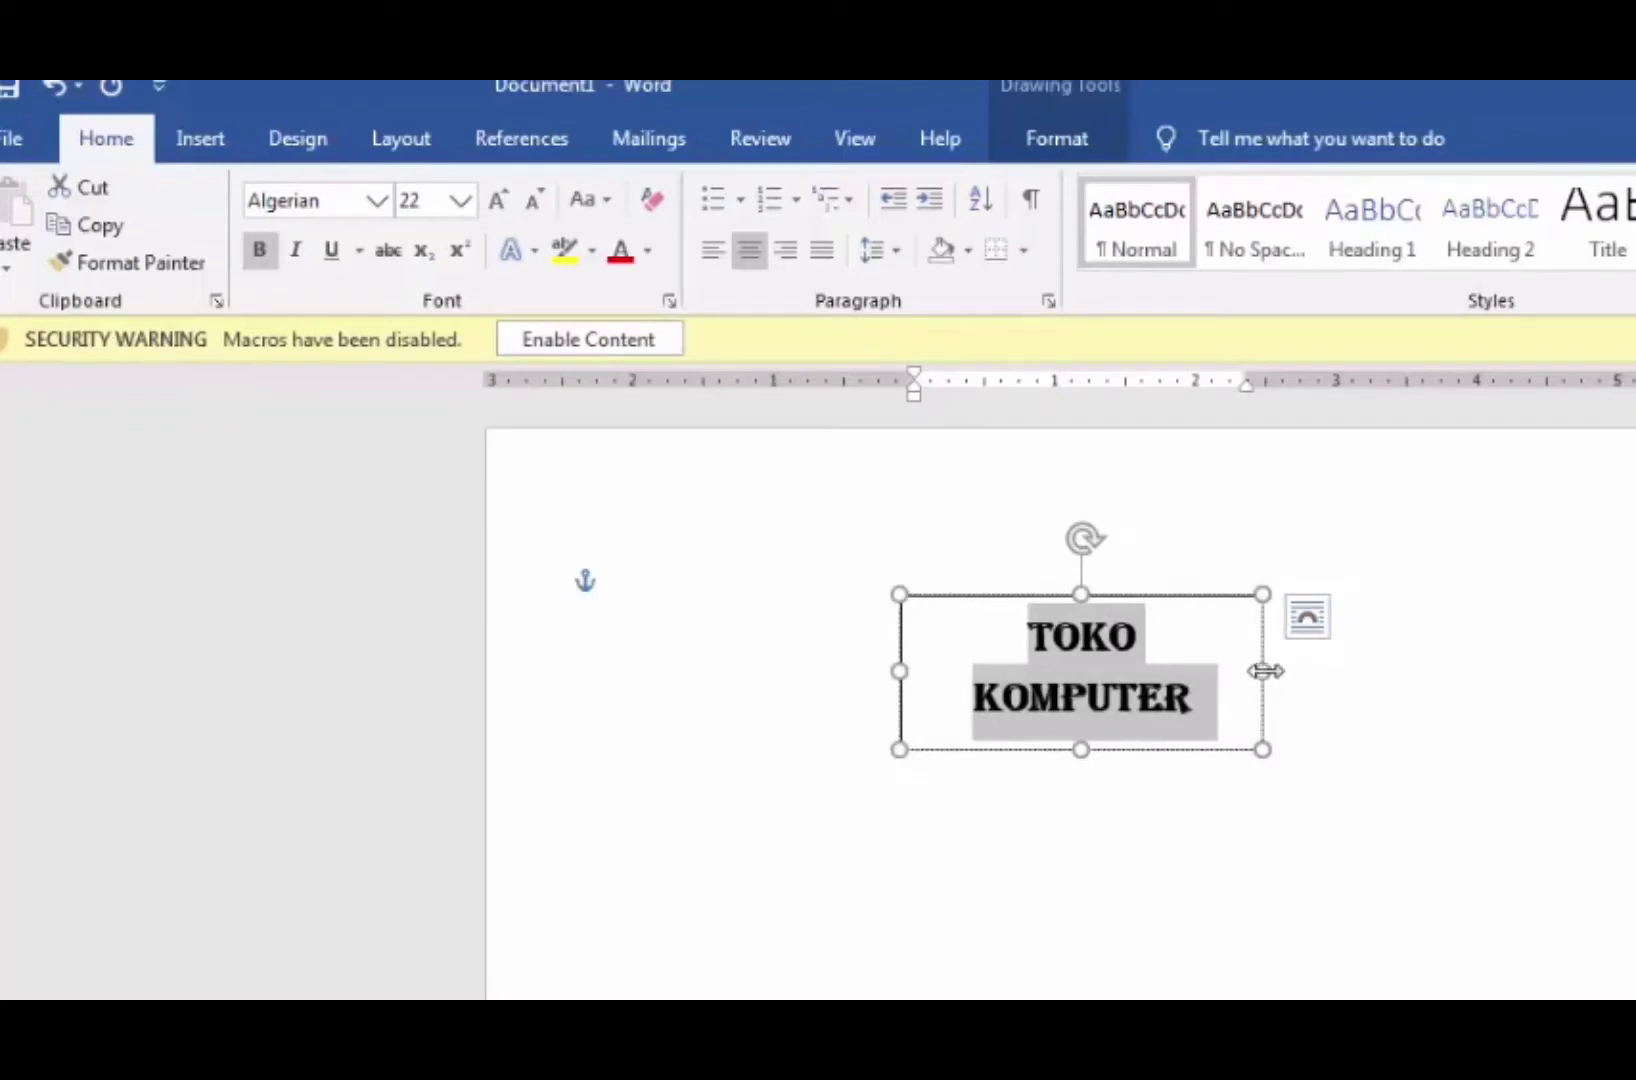
Step: Widen the text box slightly so that TOKO KOMPUTER fits on a single line
drag(1266, 671, 1288, 669)
right_click(1324, 666)
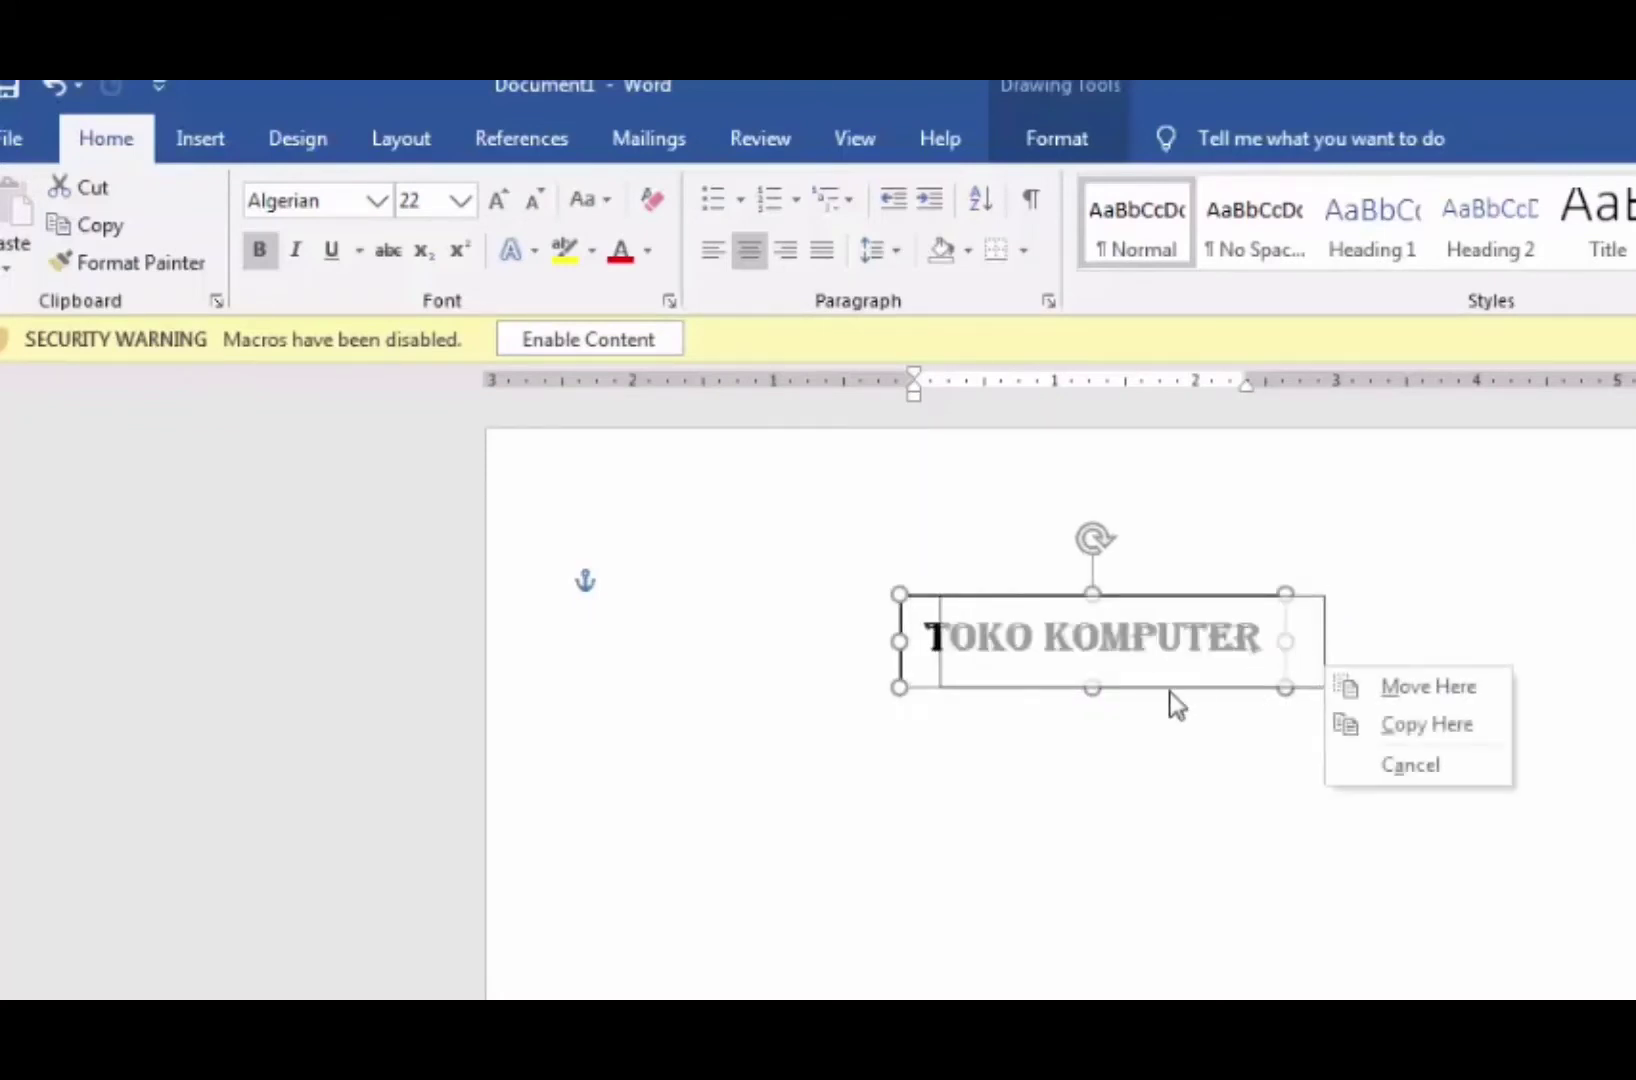
key(Escape)
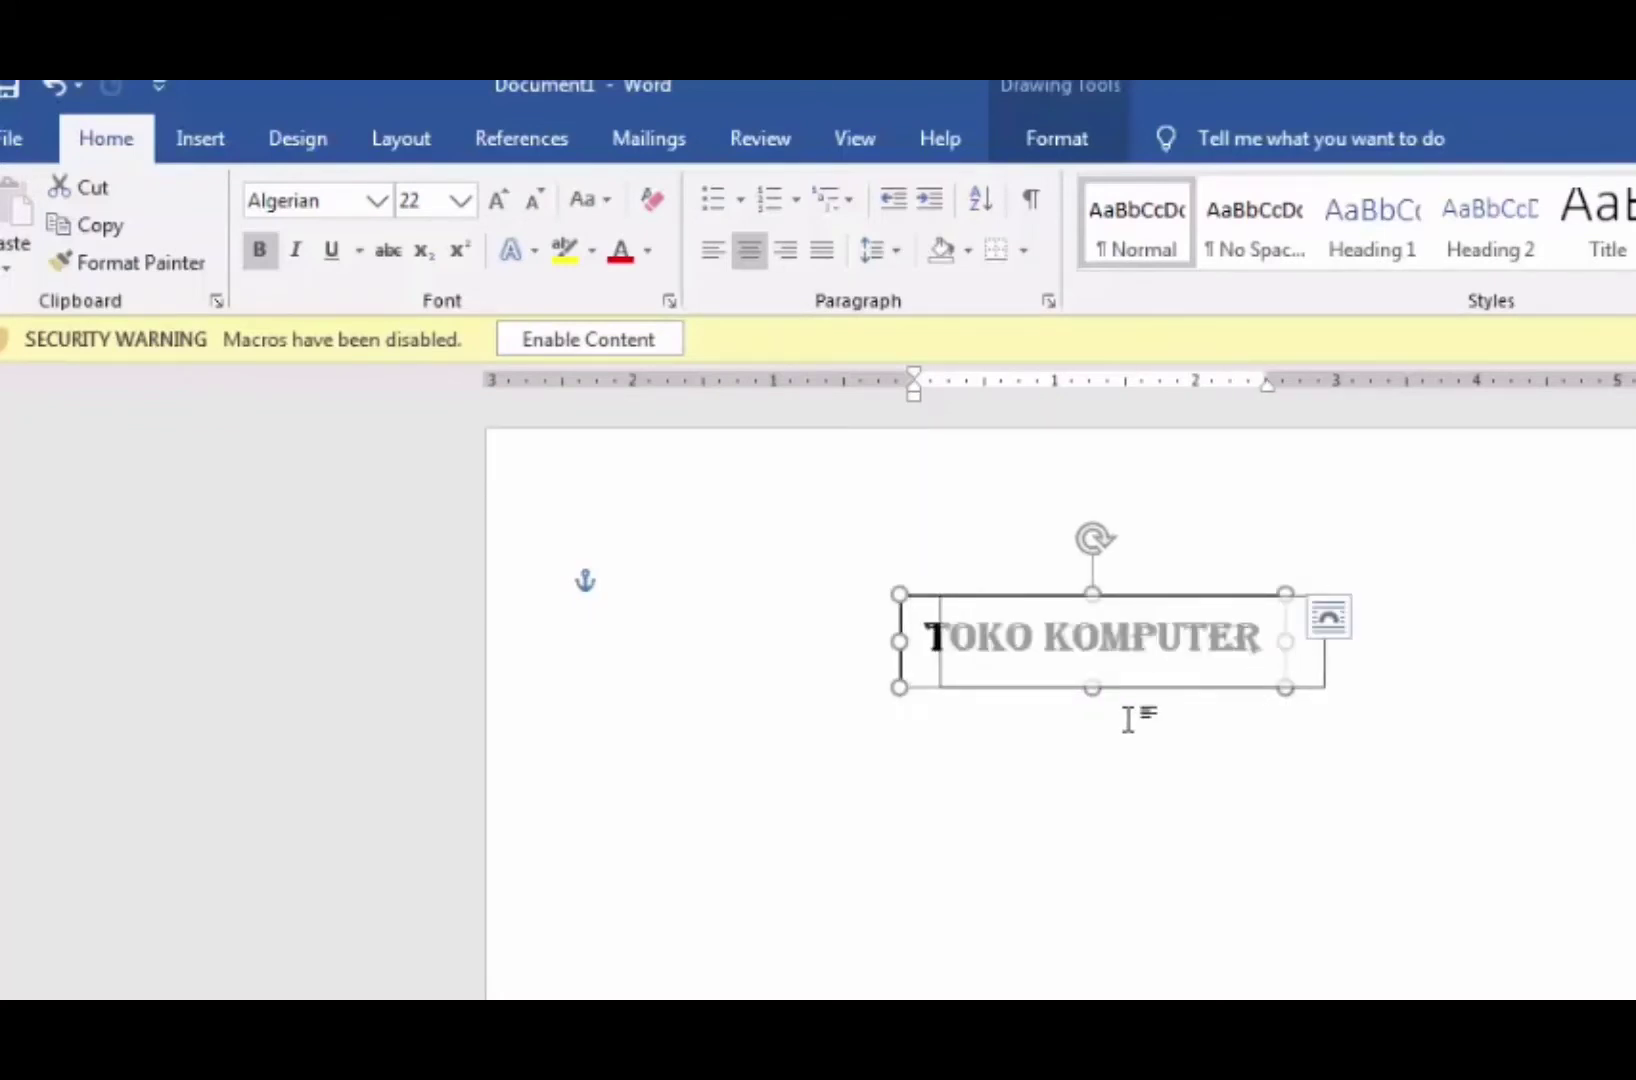
click(995, 651)
click(996, 757)
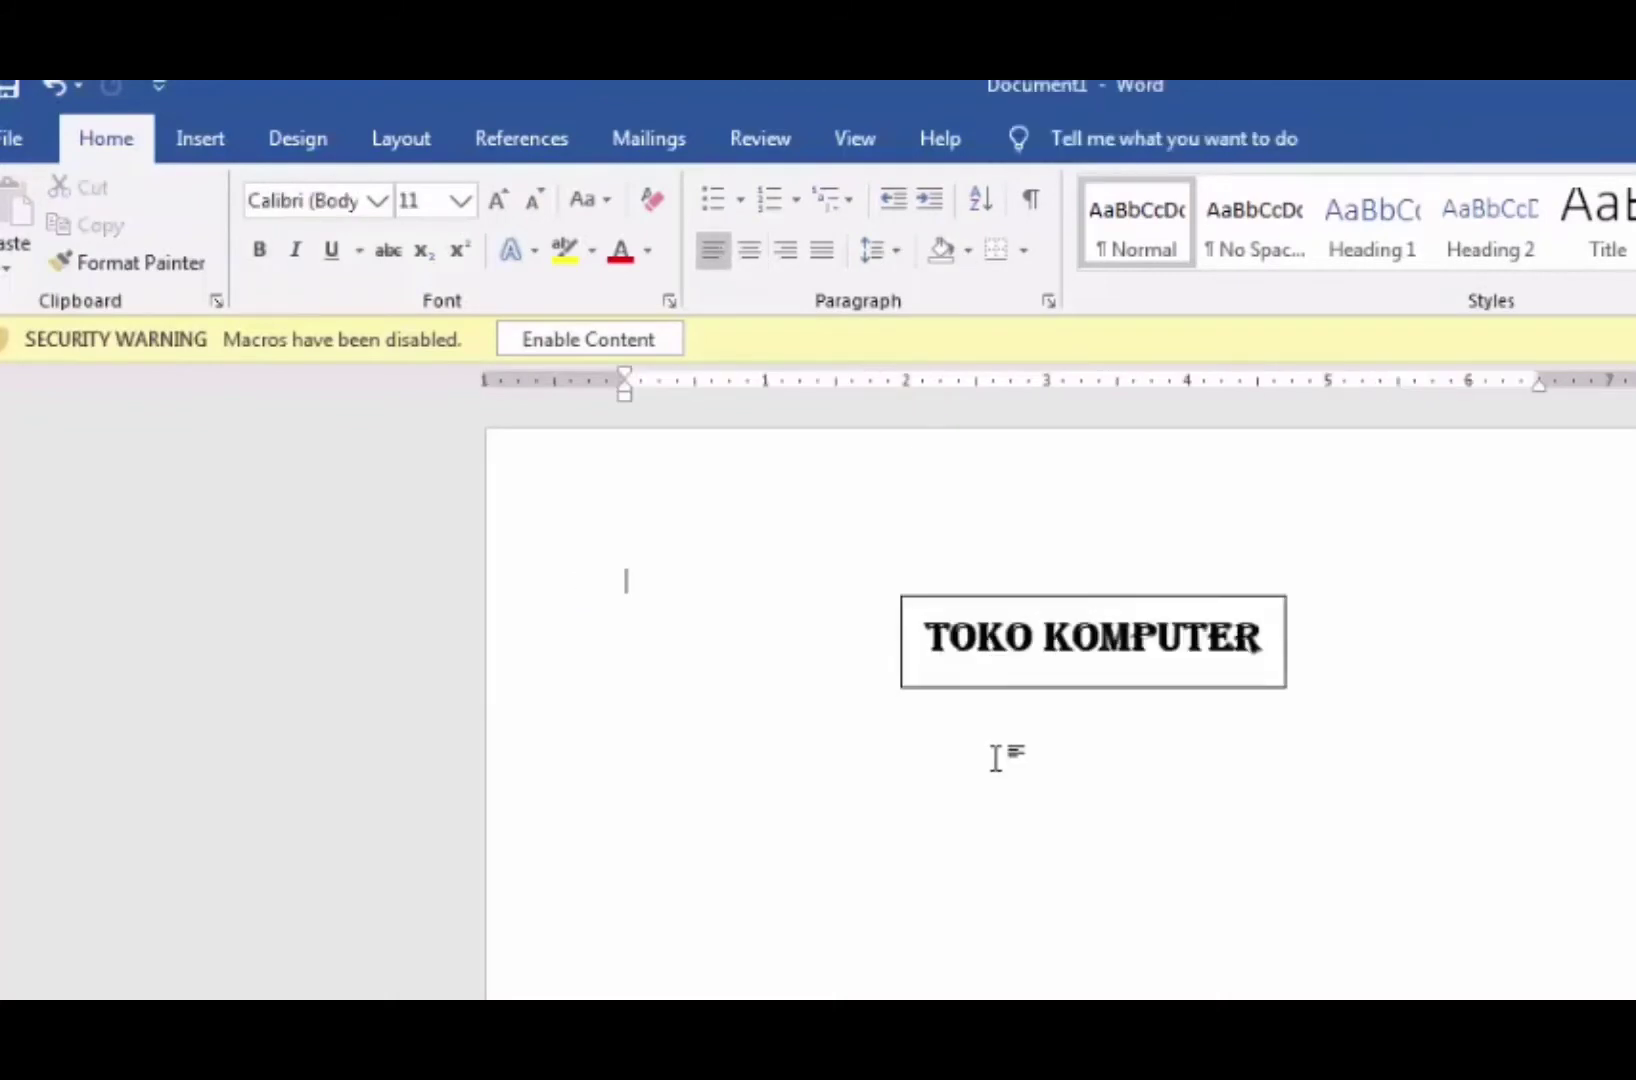
Step: Remove the outline of the TOKO KOMPUTER text box
click(991, 688)
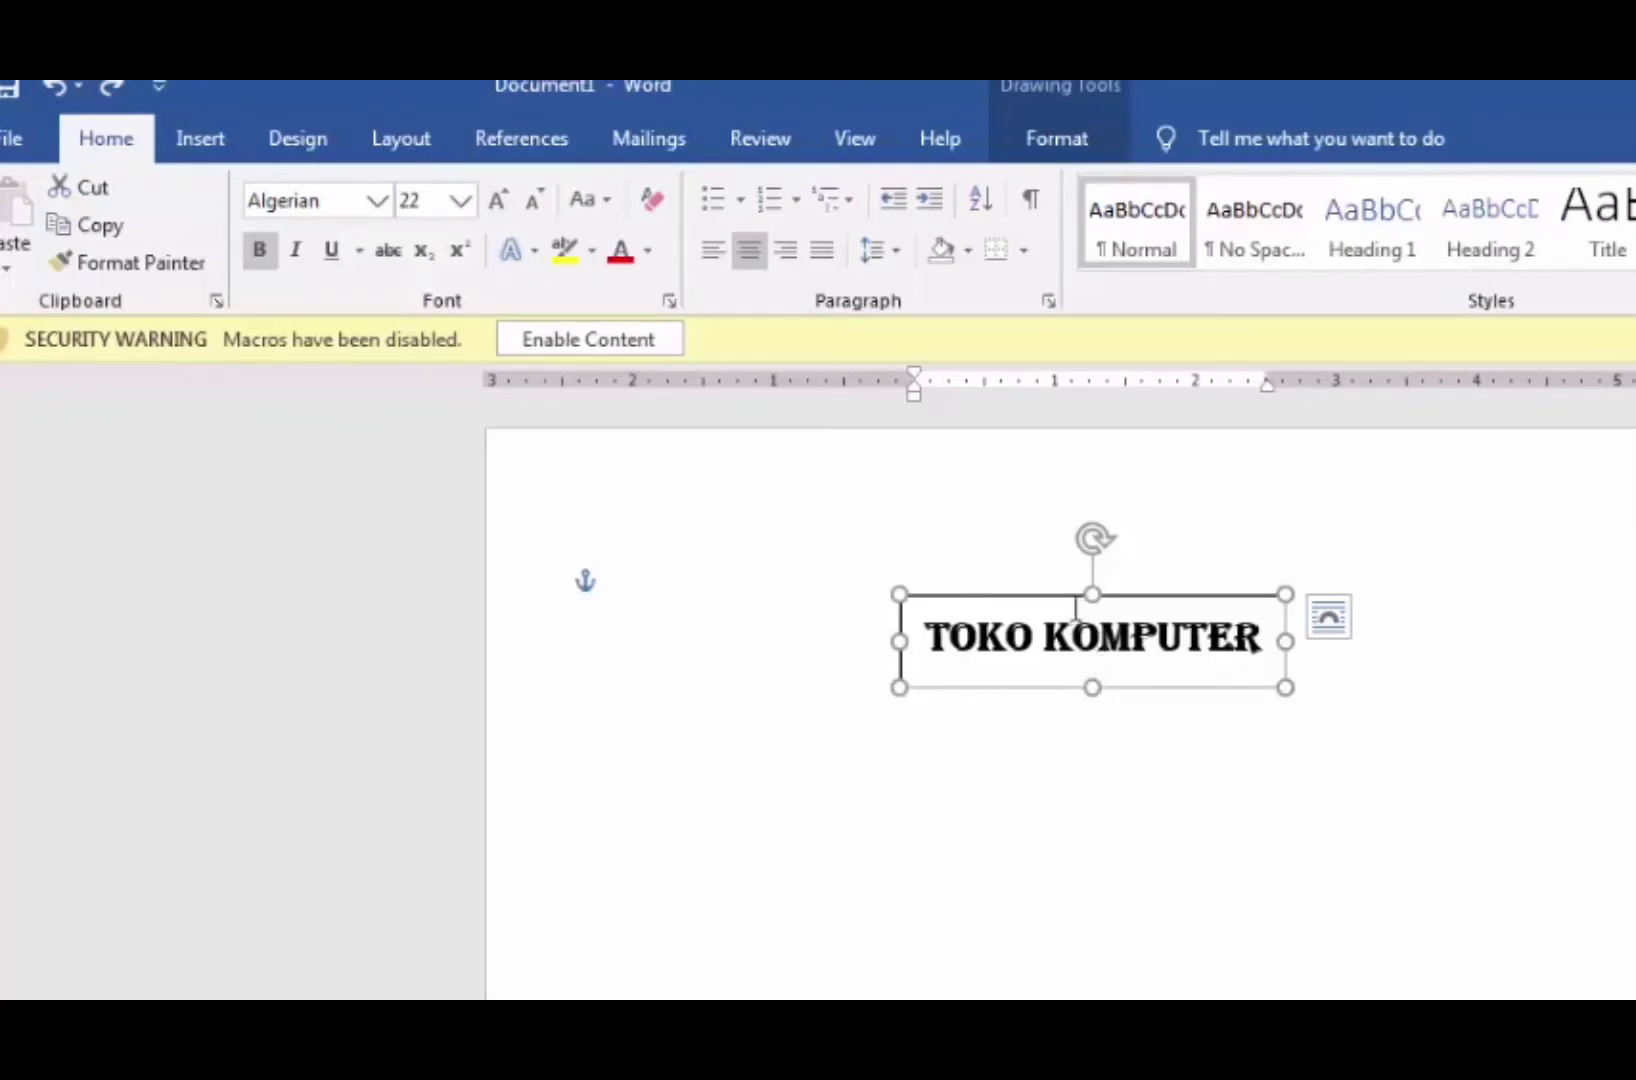
double_click(1070, 597)
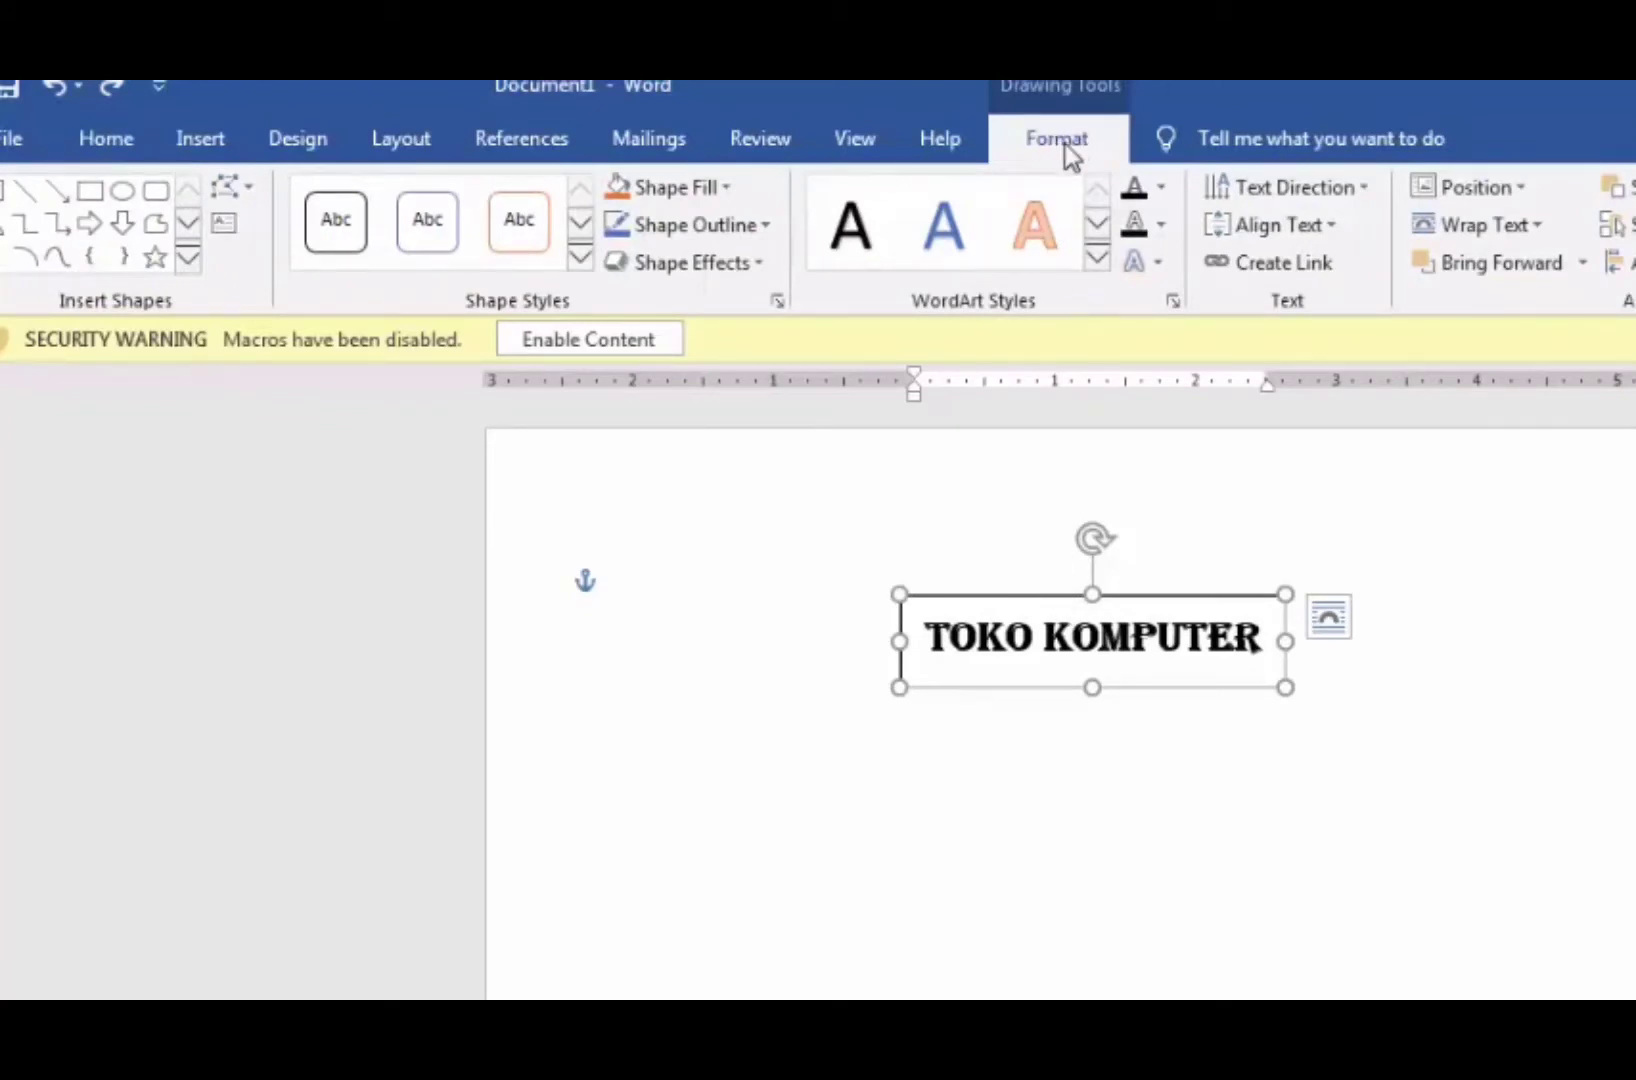
click(762, 226)
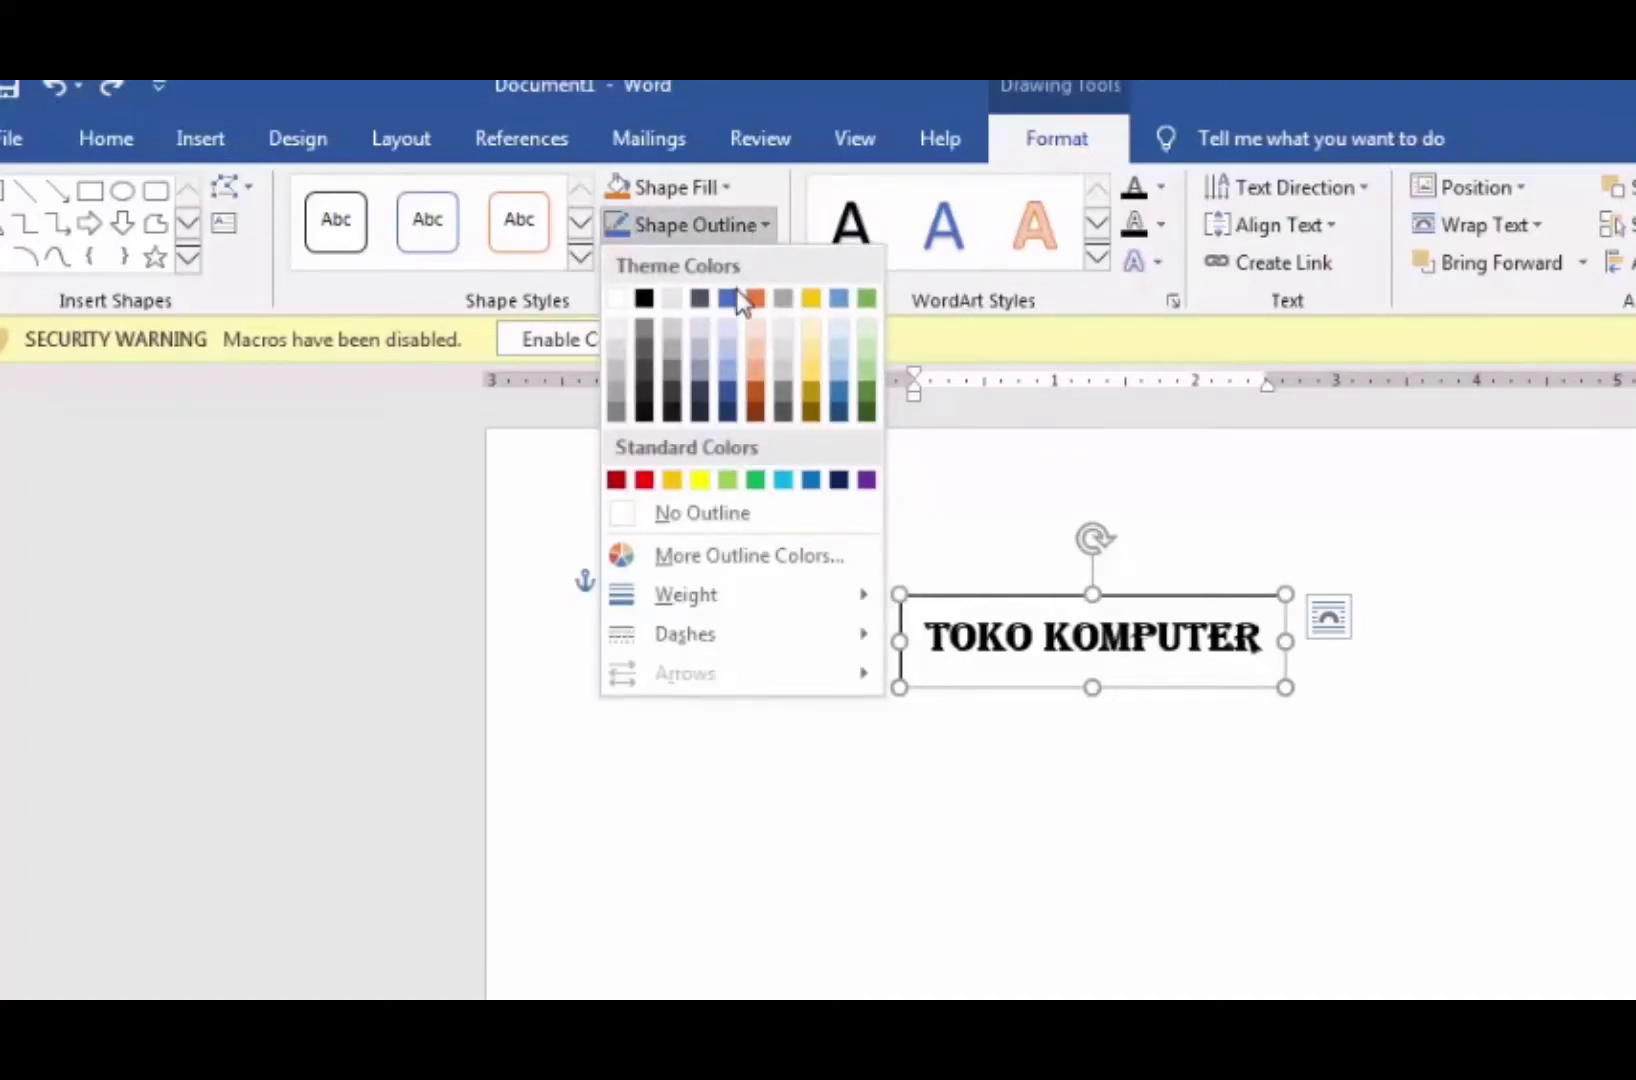
click(722, 515)
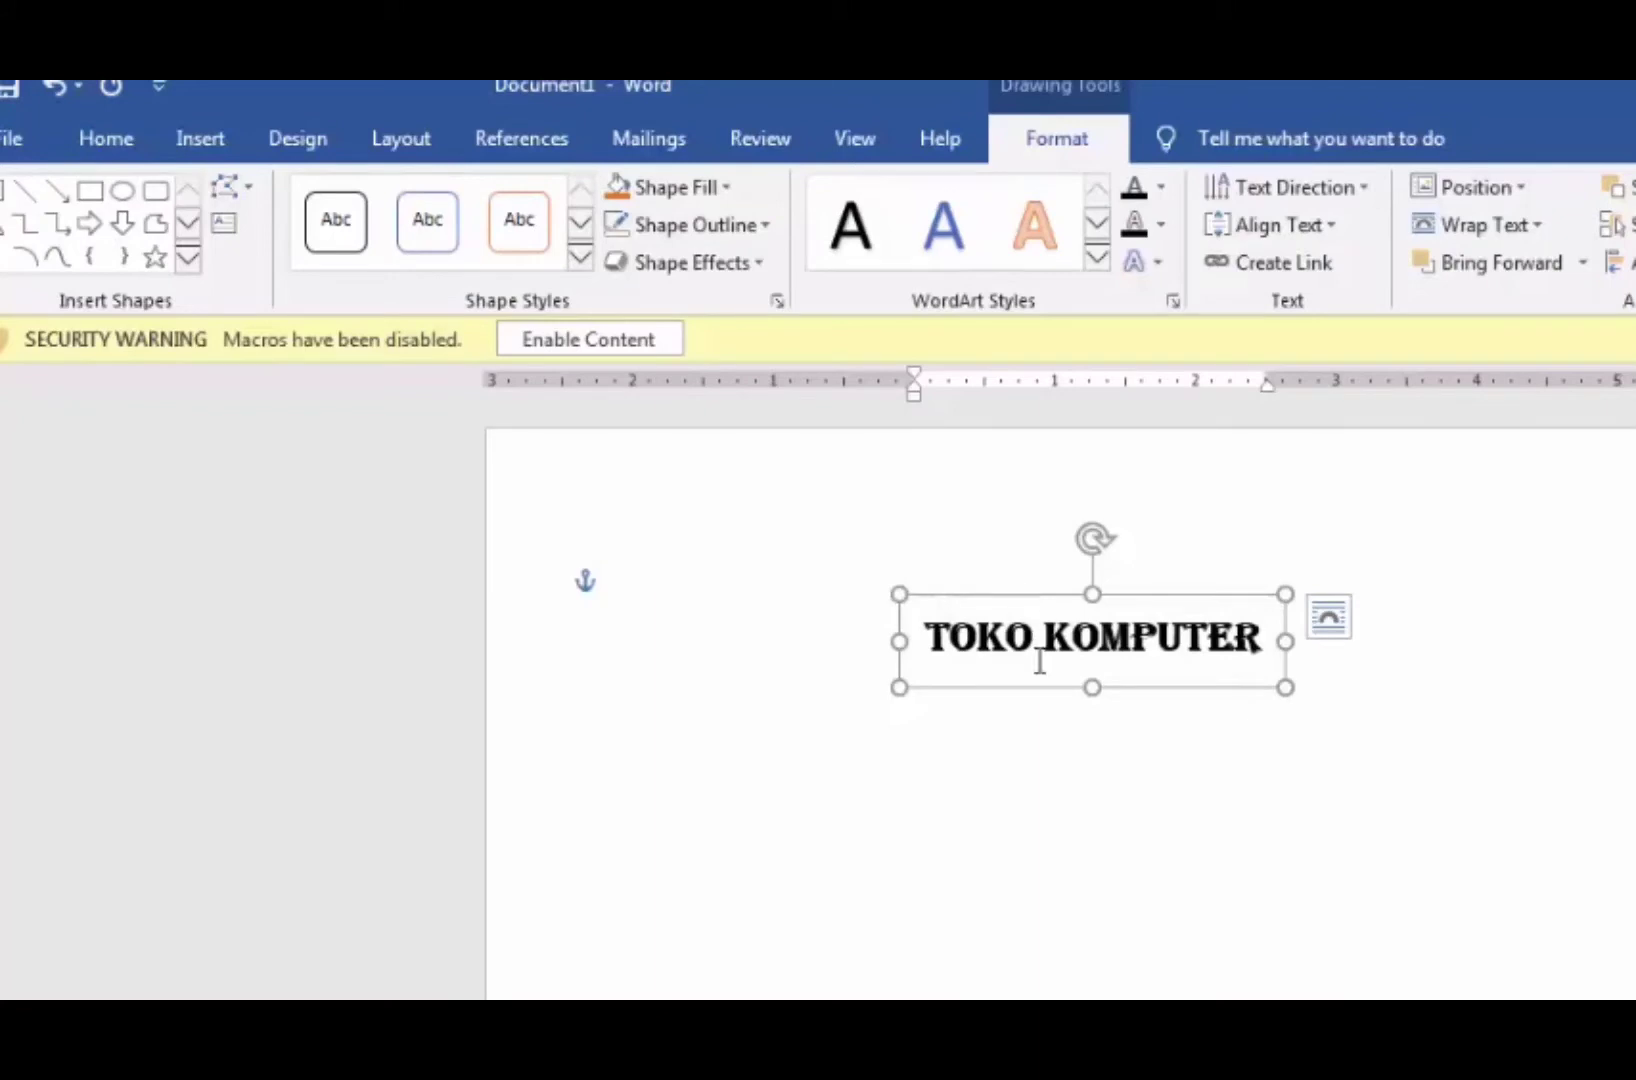
click(1054, 726)
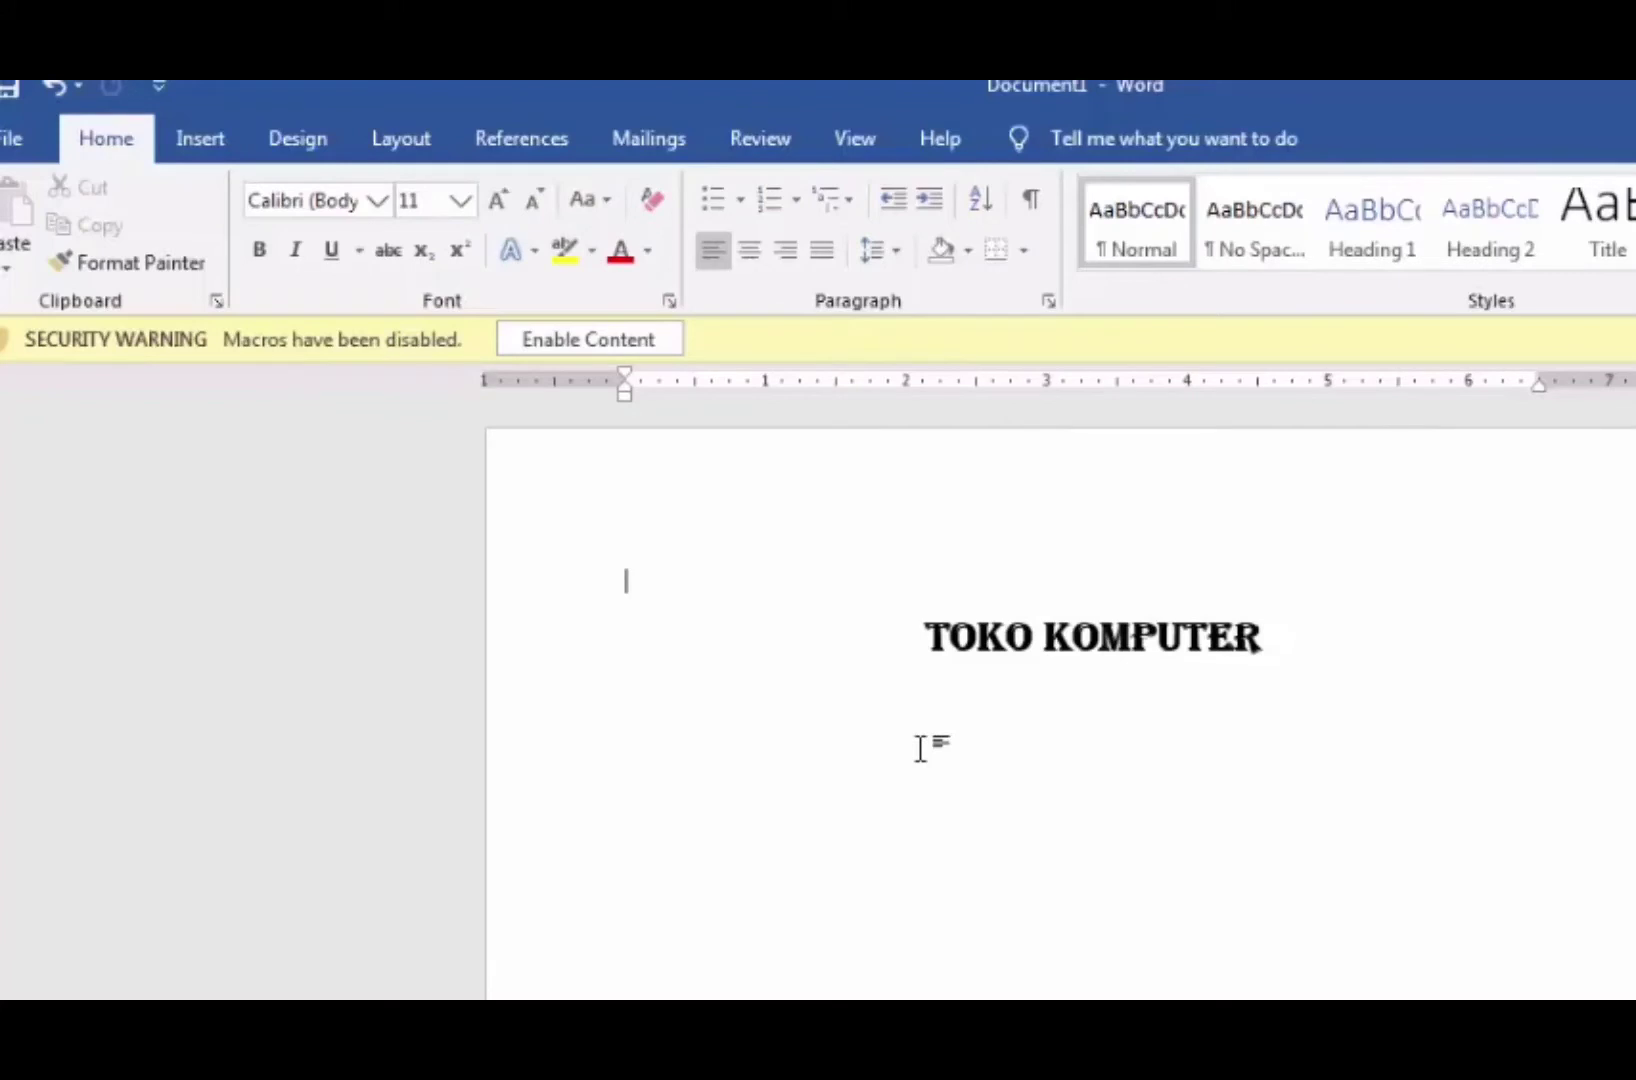
Step: Insert blue WordArt with a reflection below the TOKO KOMPUTER heading and make it read COMPSELL
key(Return)
key(ctrl+z)
double_click(920, 748)
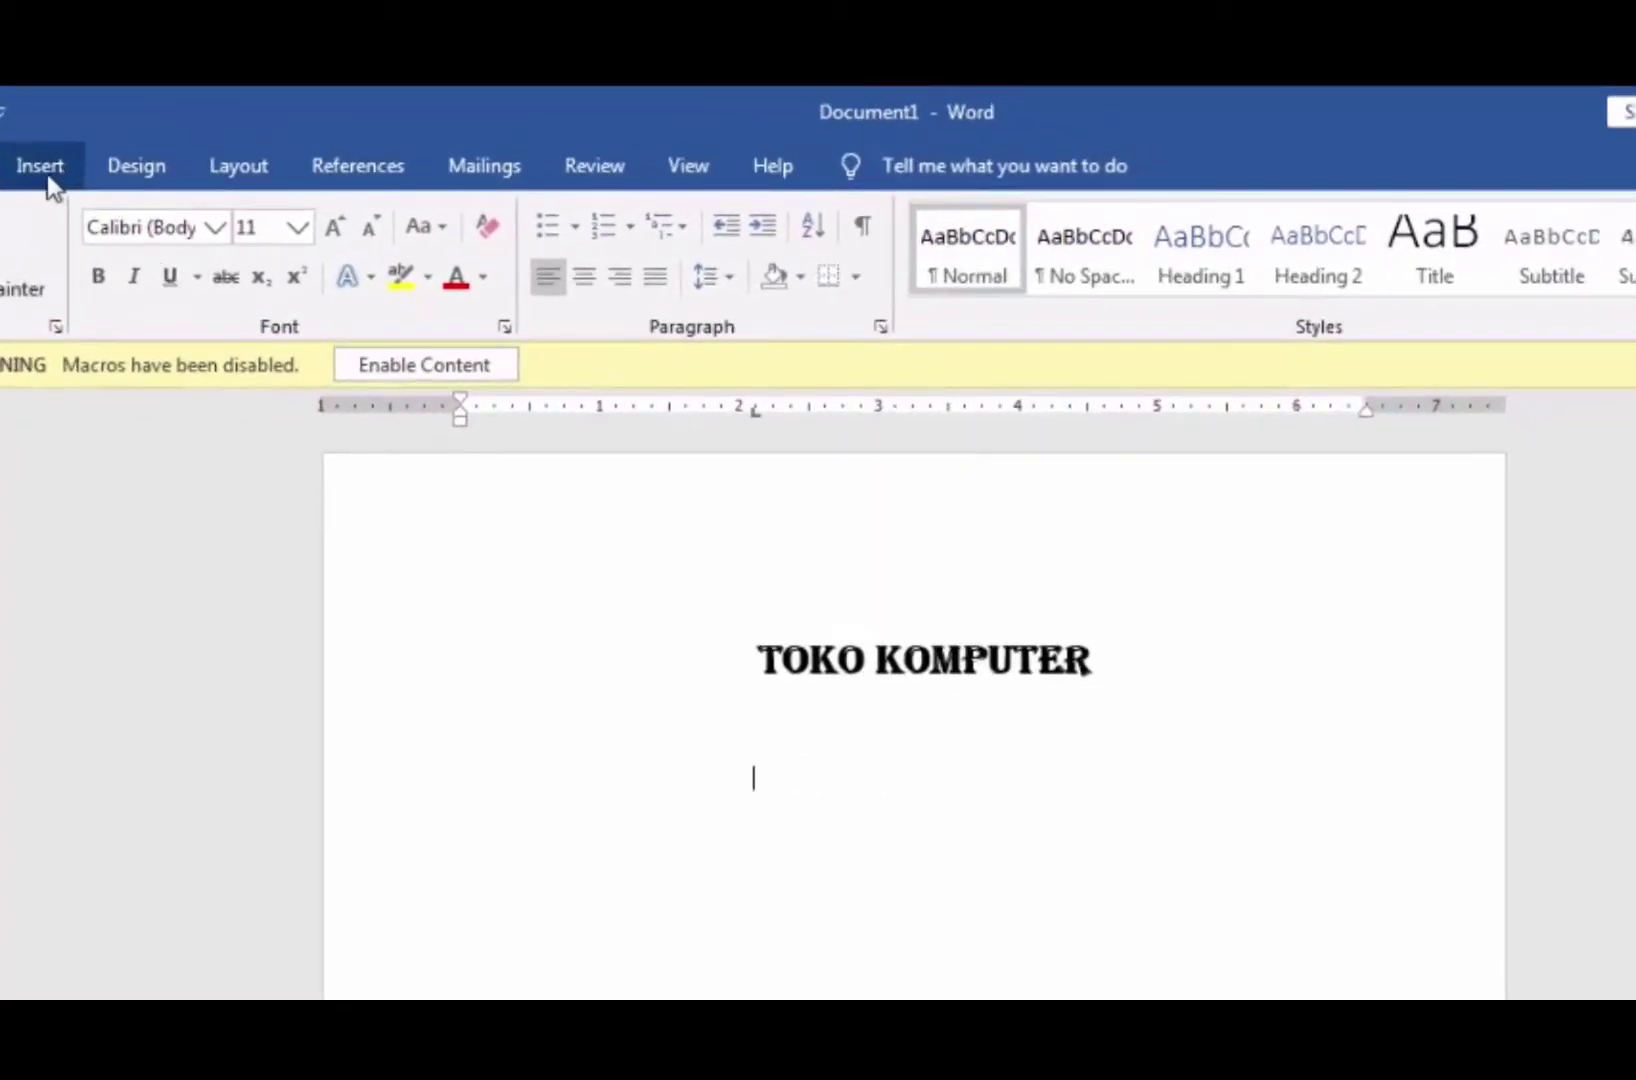
click(47, 173)
right_click(50, 174)
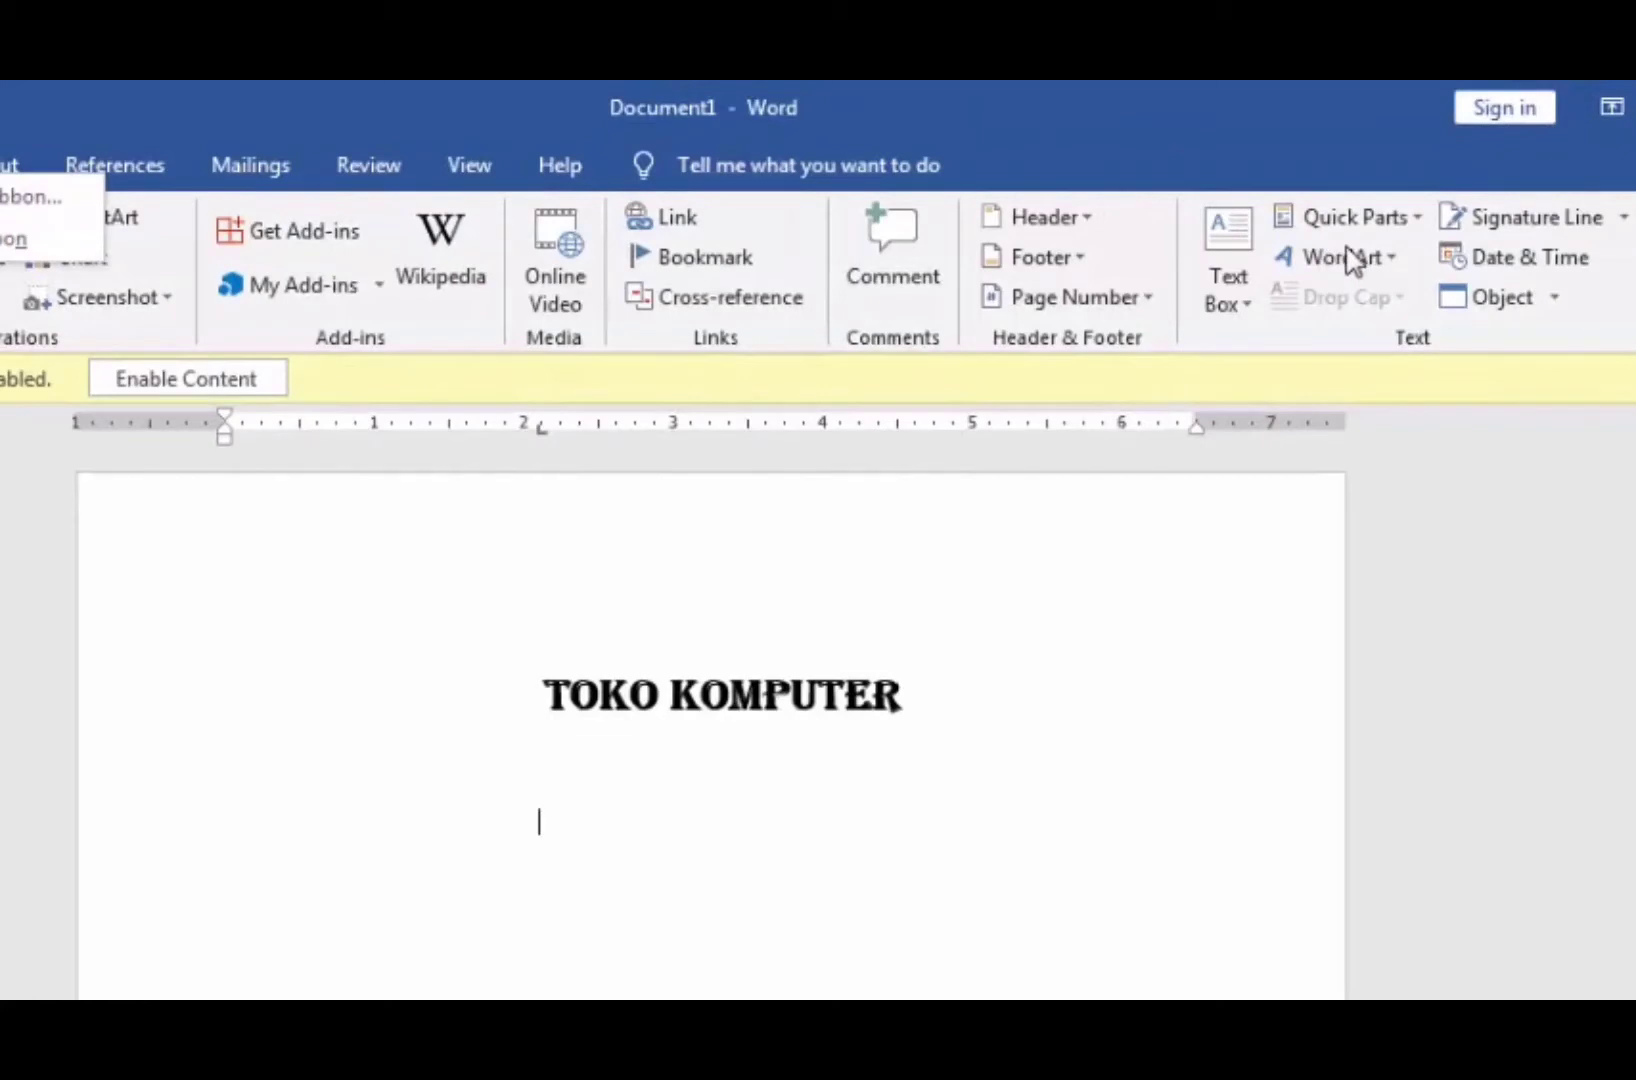
click(1338, 266)
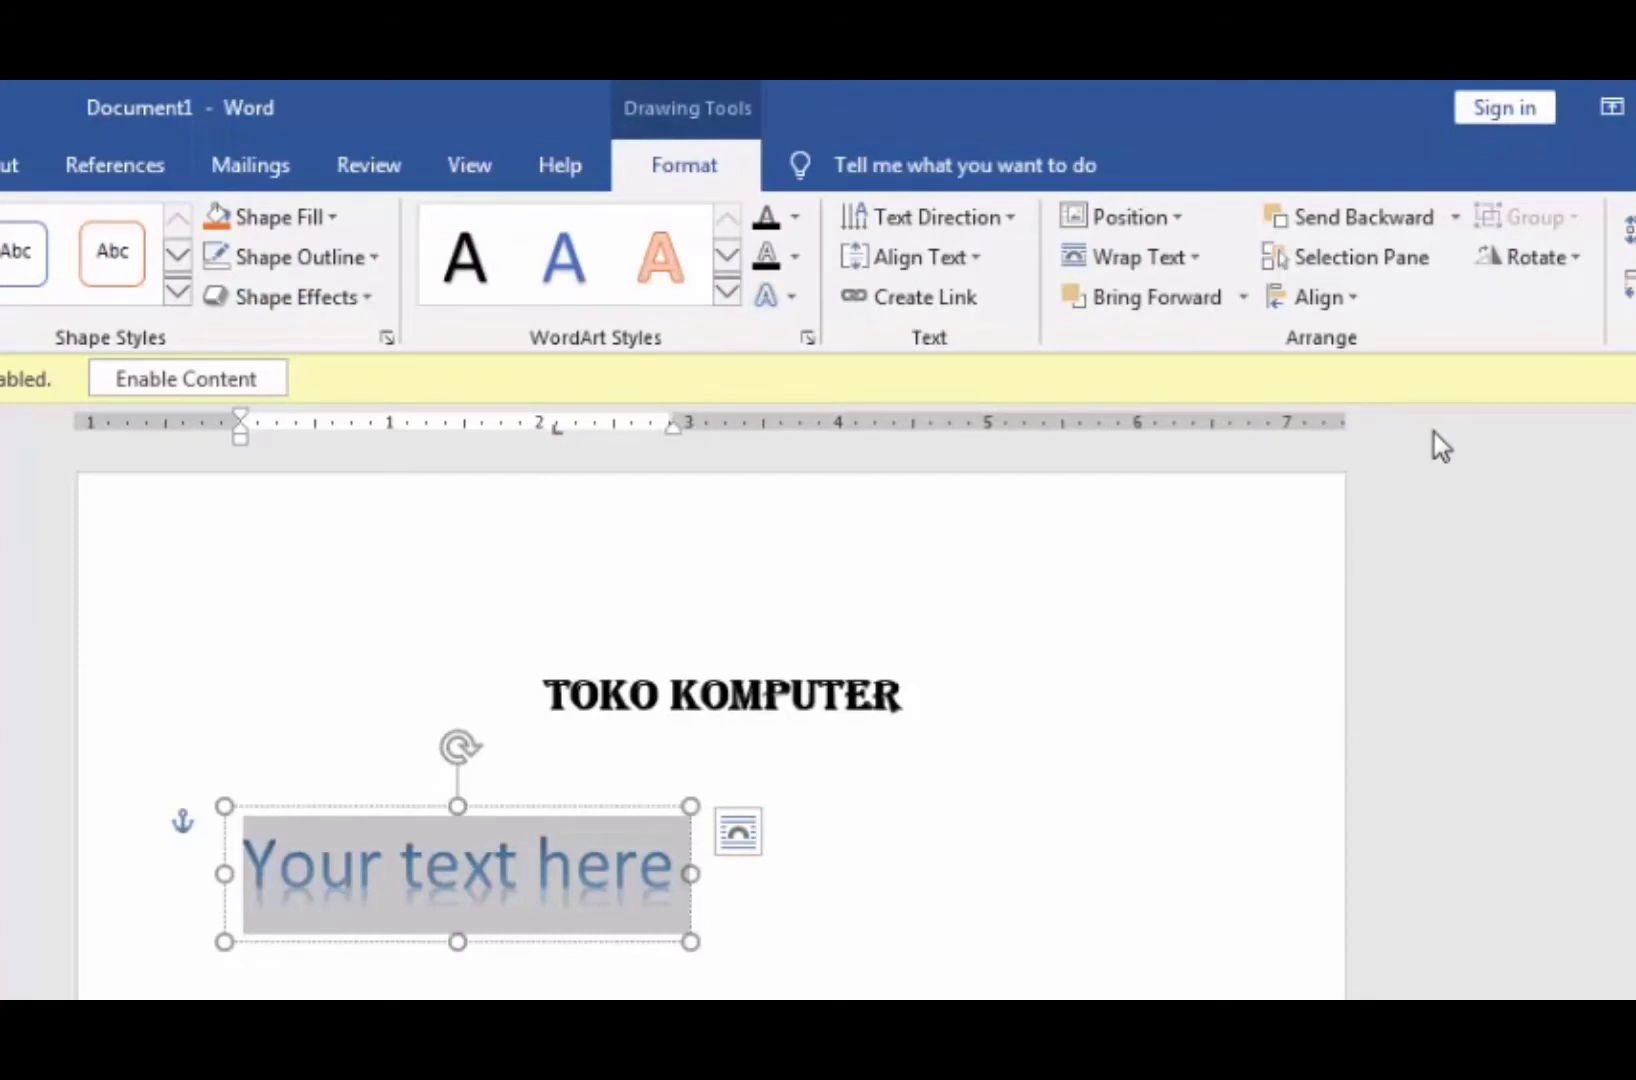
key(Delete)
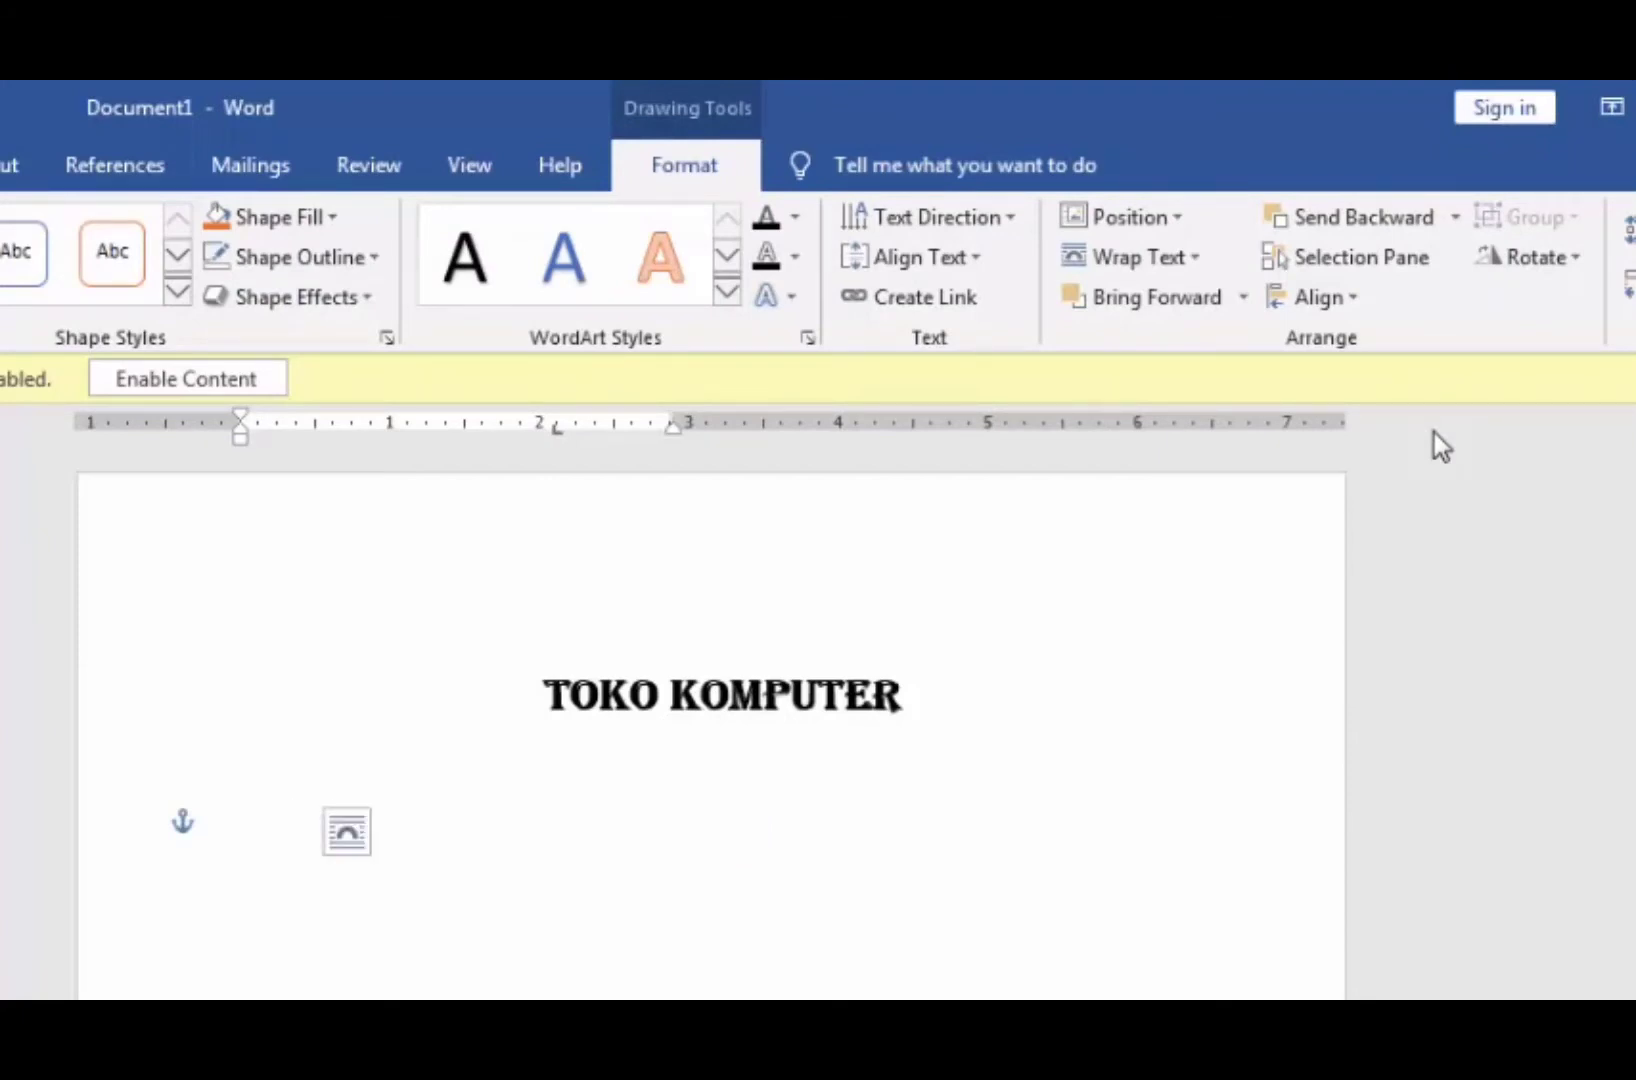
text(C)
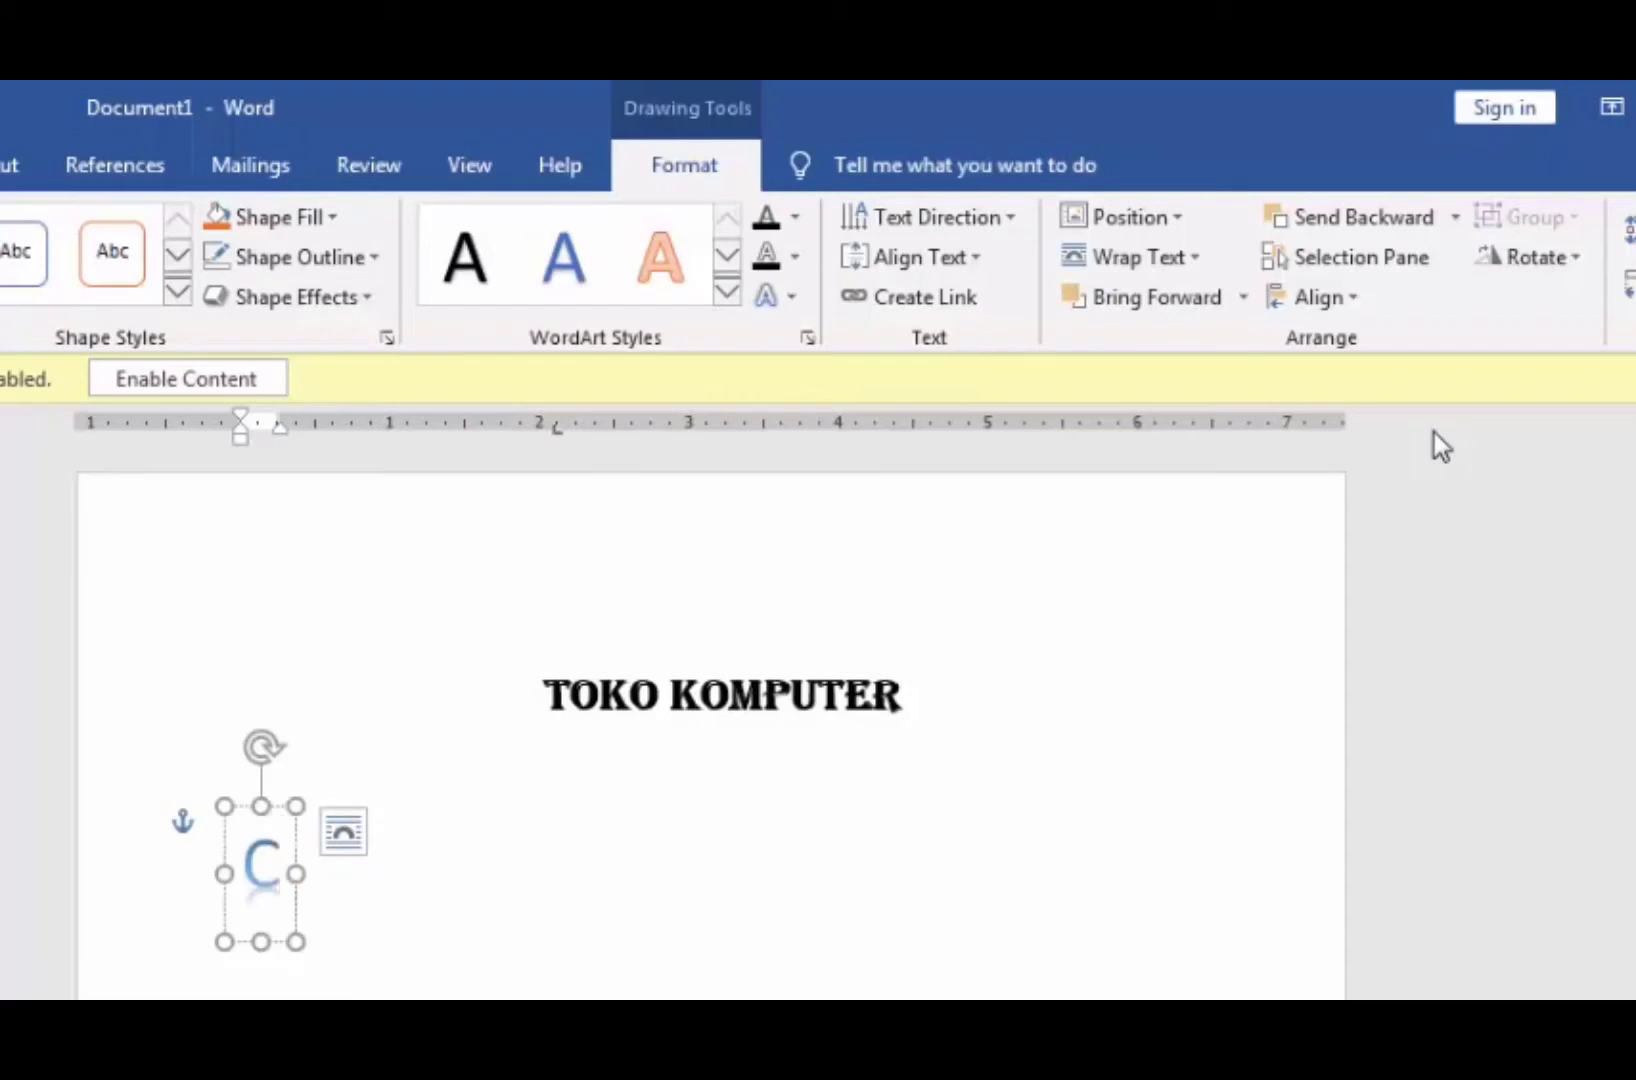
text(OMPSELL)
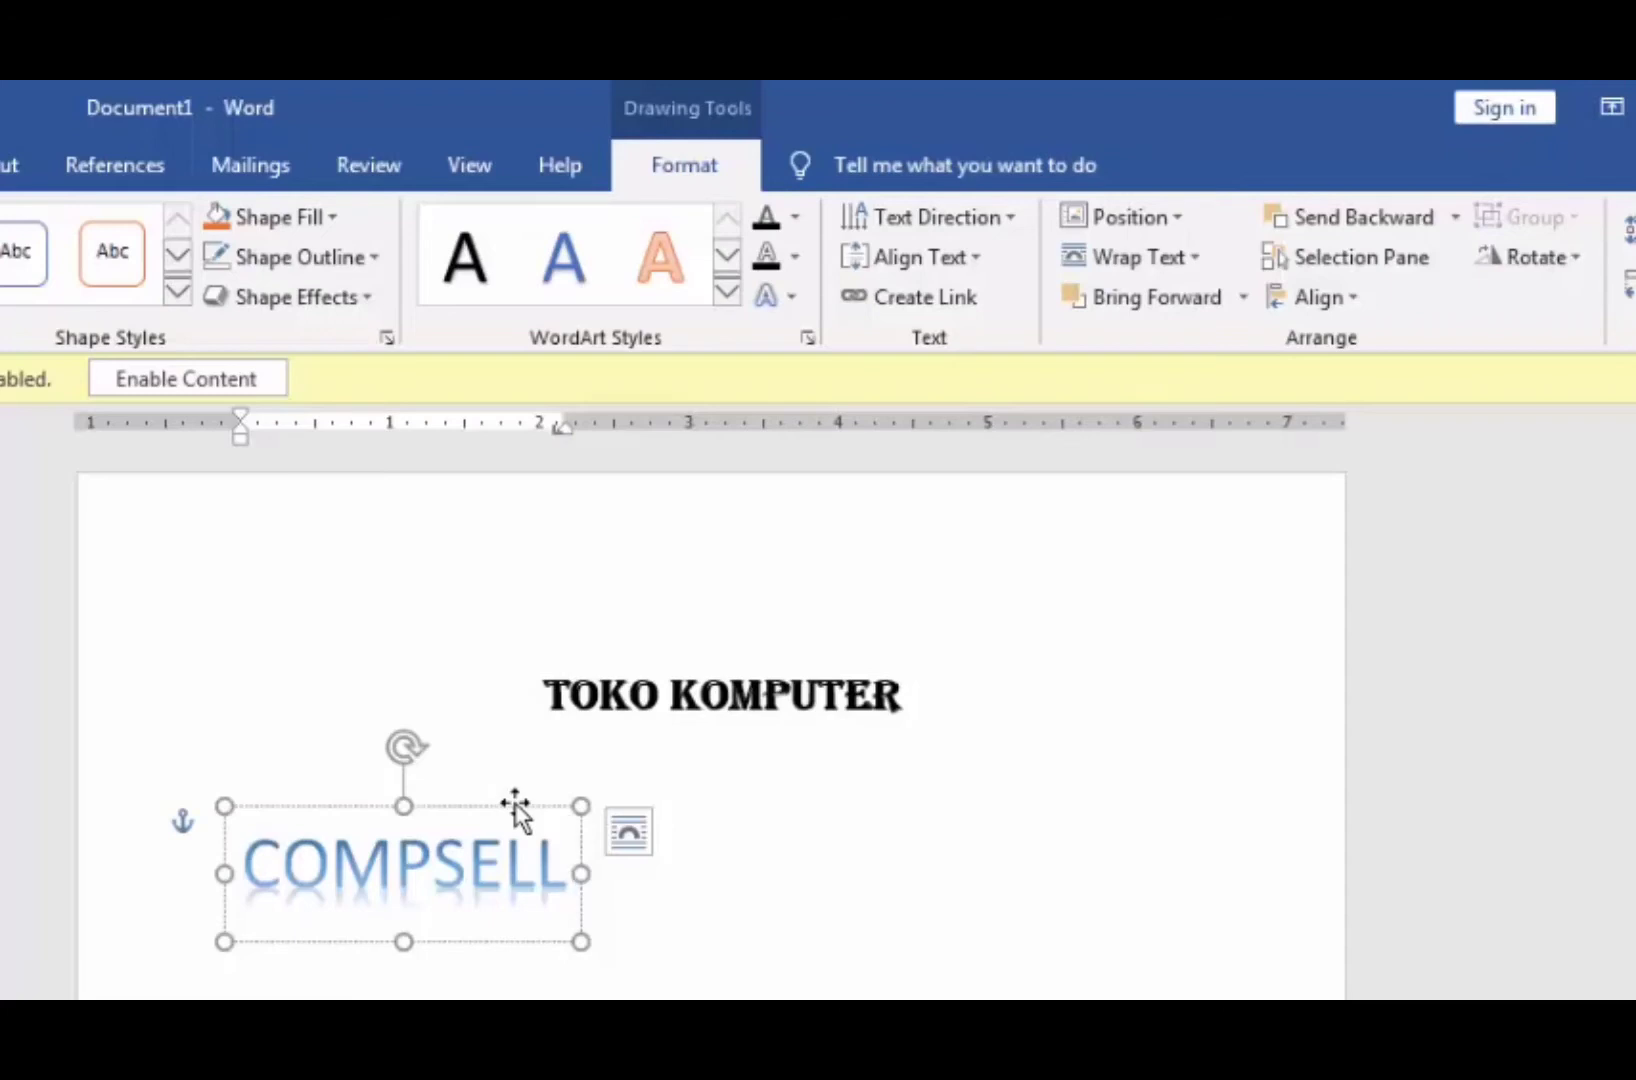
Step: Move the COMPSELL WordArt across the page to a position under the TOKO KOMPUTER heading
drag(515, 805, 842, 738)
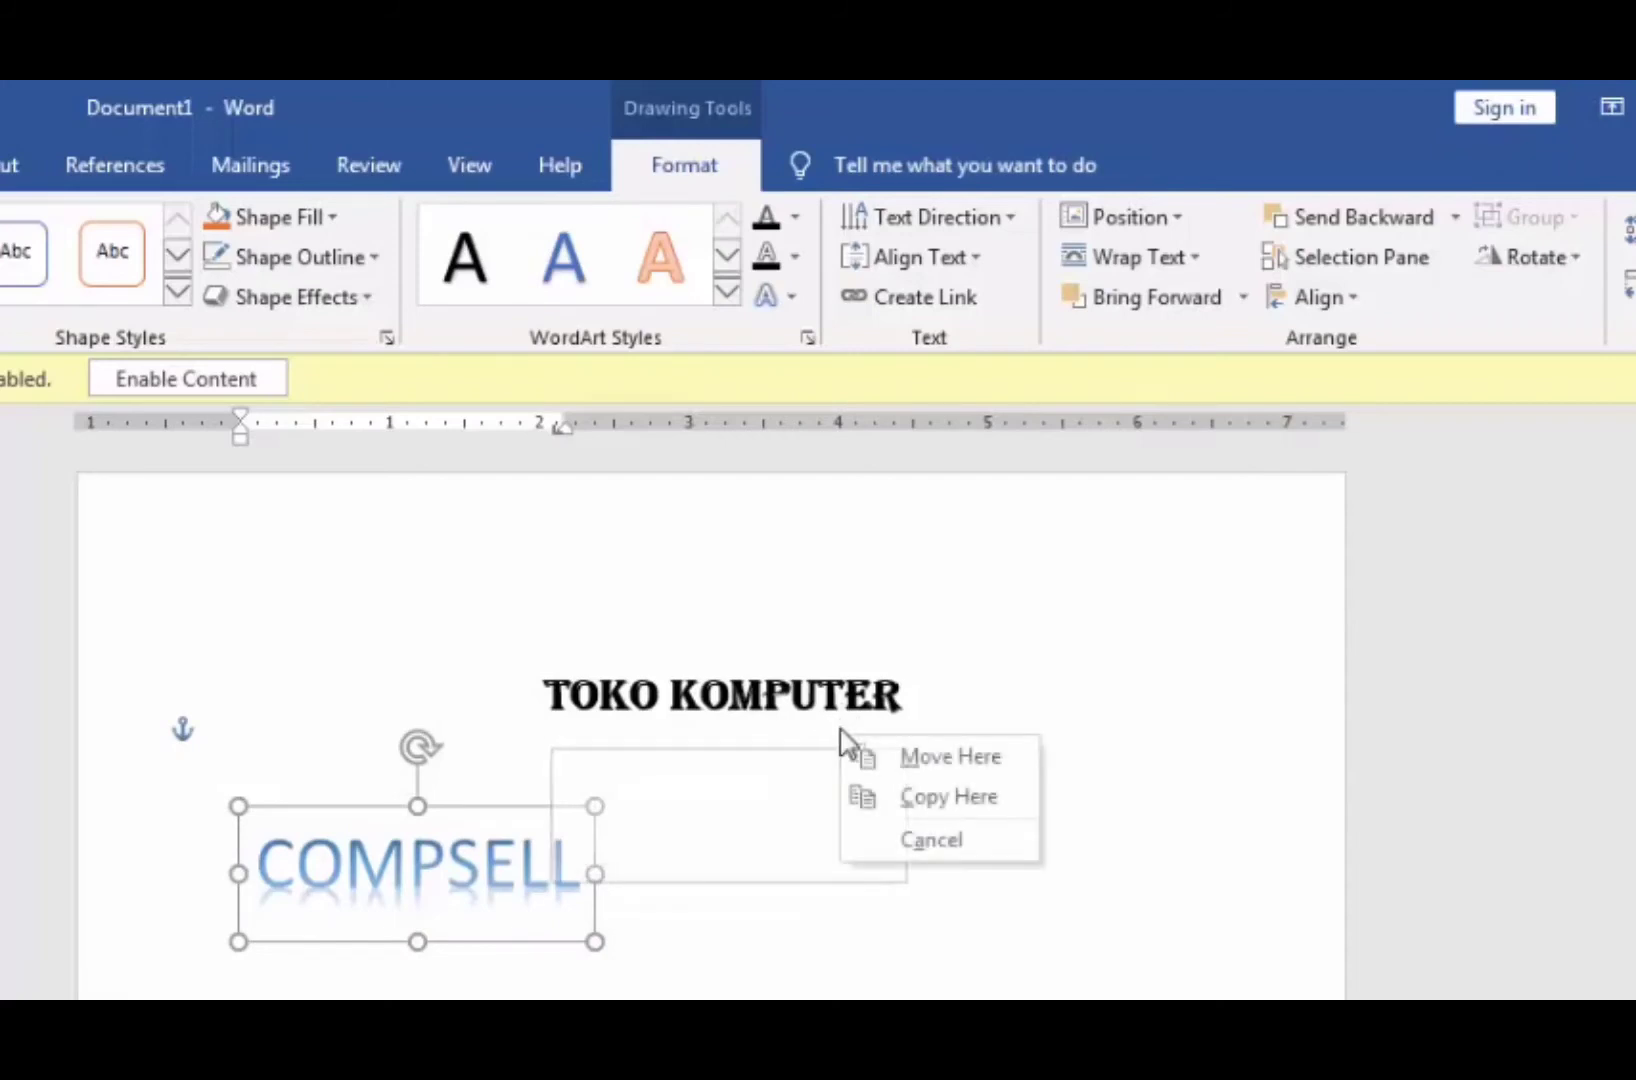
key(Escape)
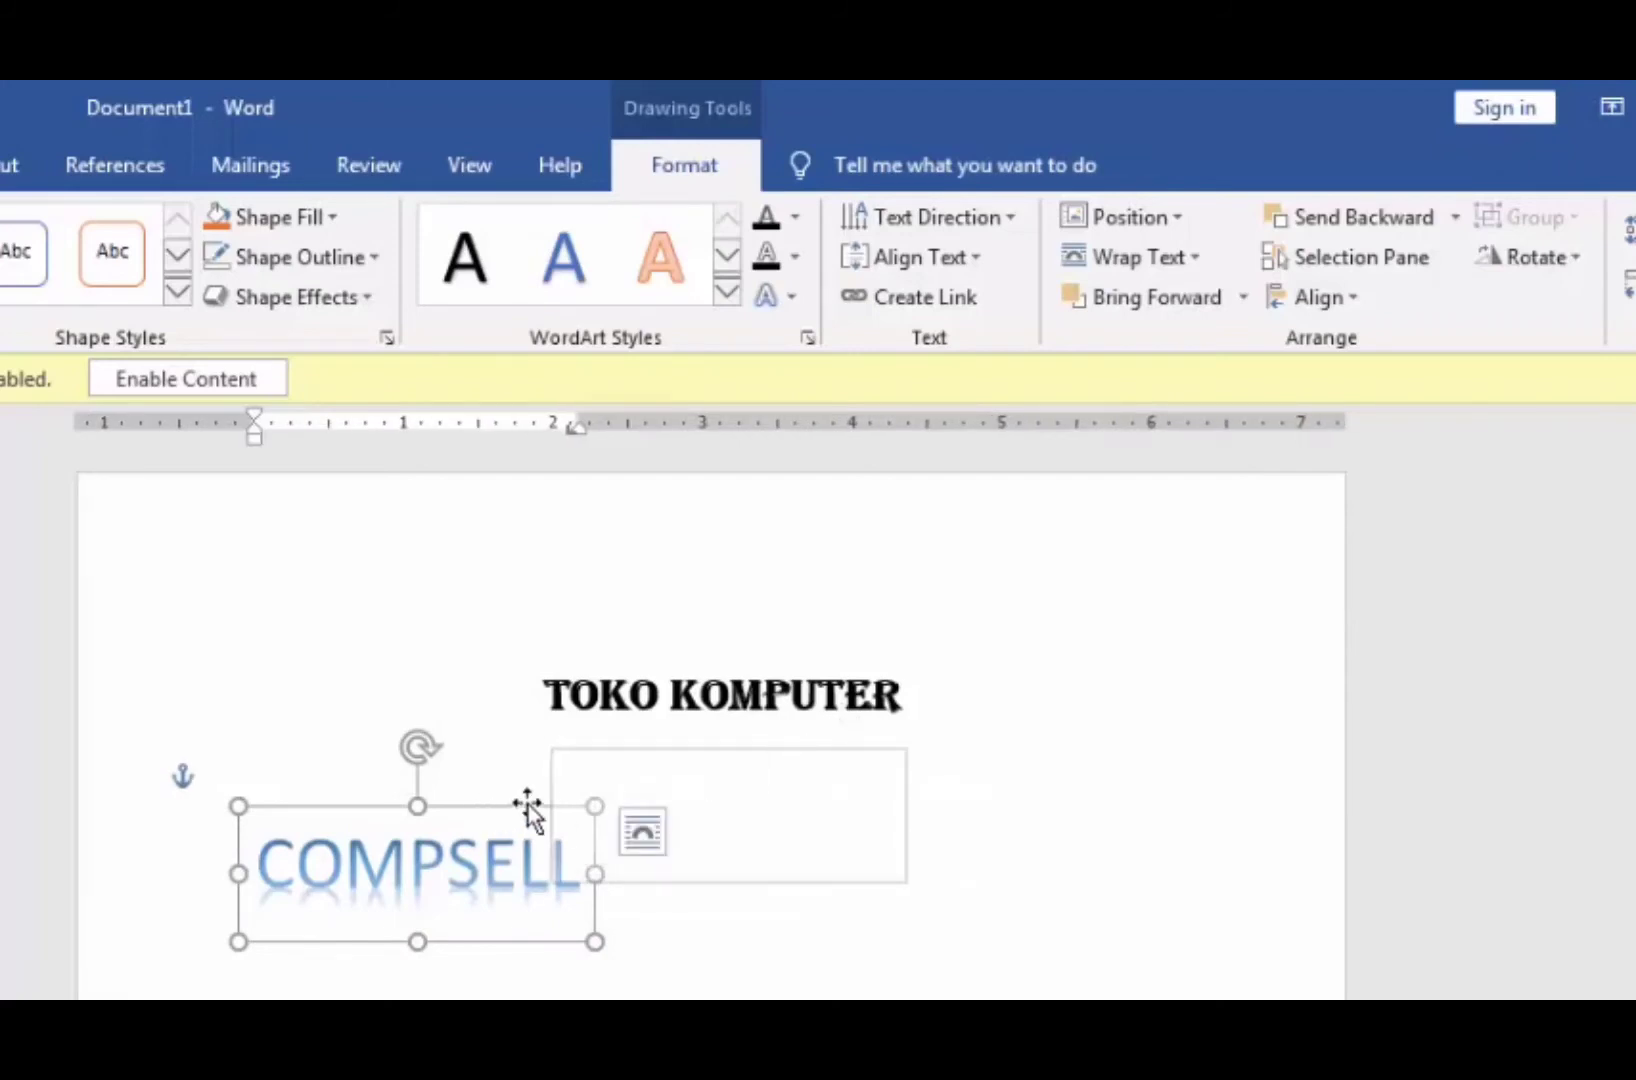
drag(467, 806, 780, 729)
key(Escape)
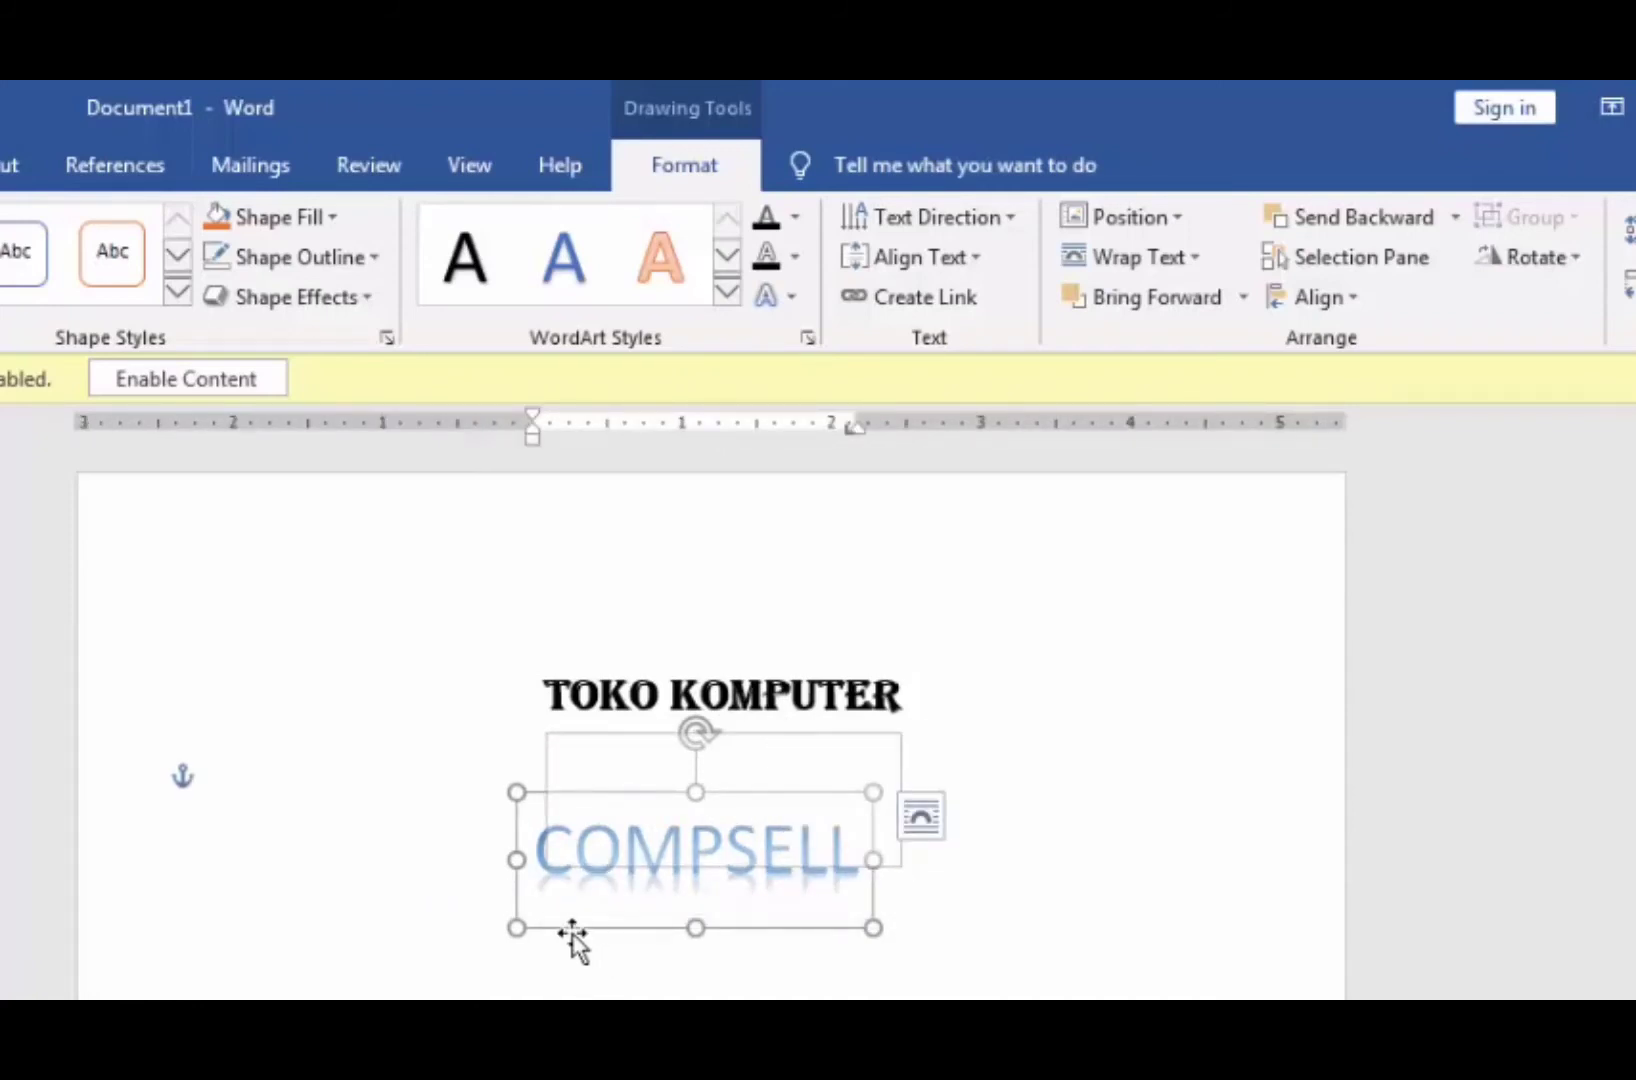
Step: Nudge the COMPSELL WordArt until it sits closely beneath TOKO KOMPUTER and is roughly centred on it
key(Up)
key(Up)
key(Up)
key(Up)
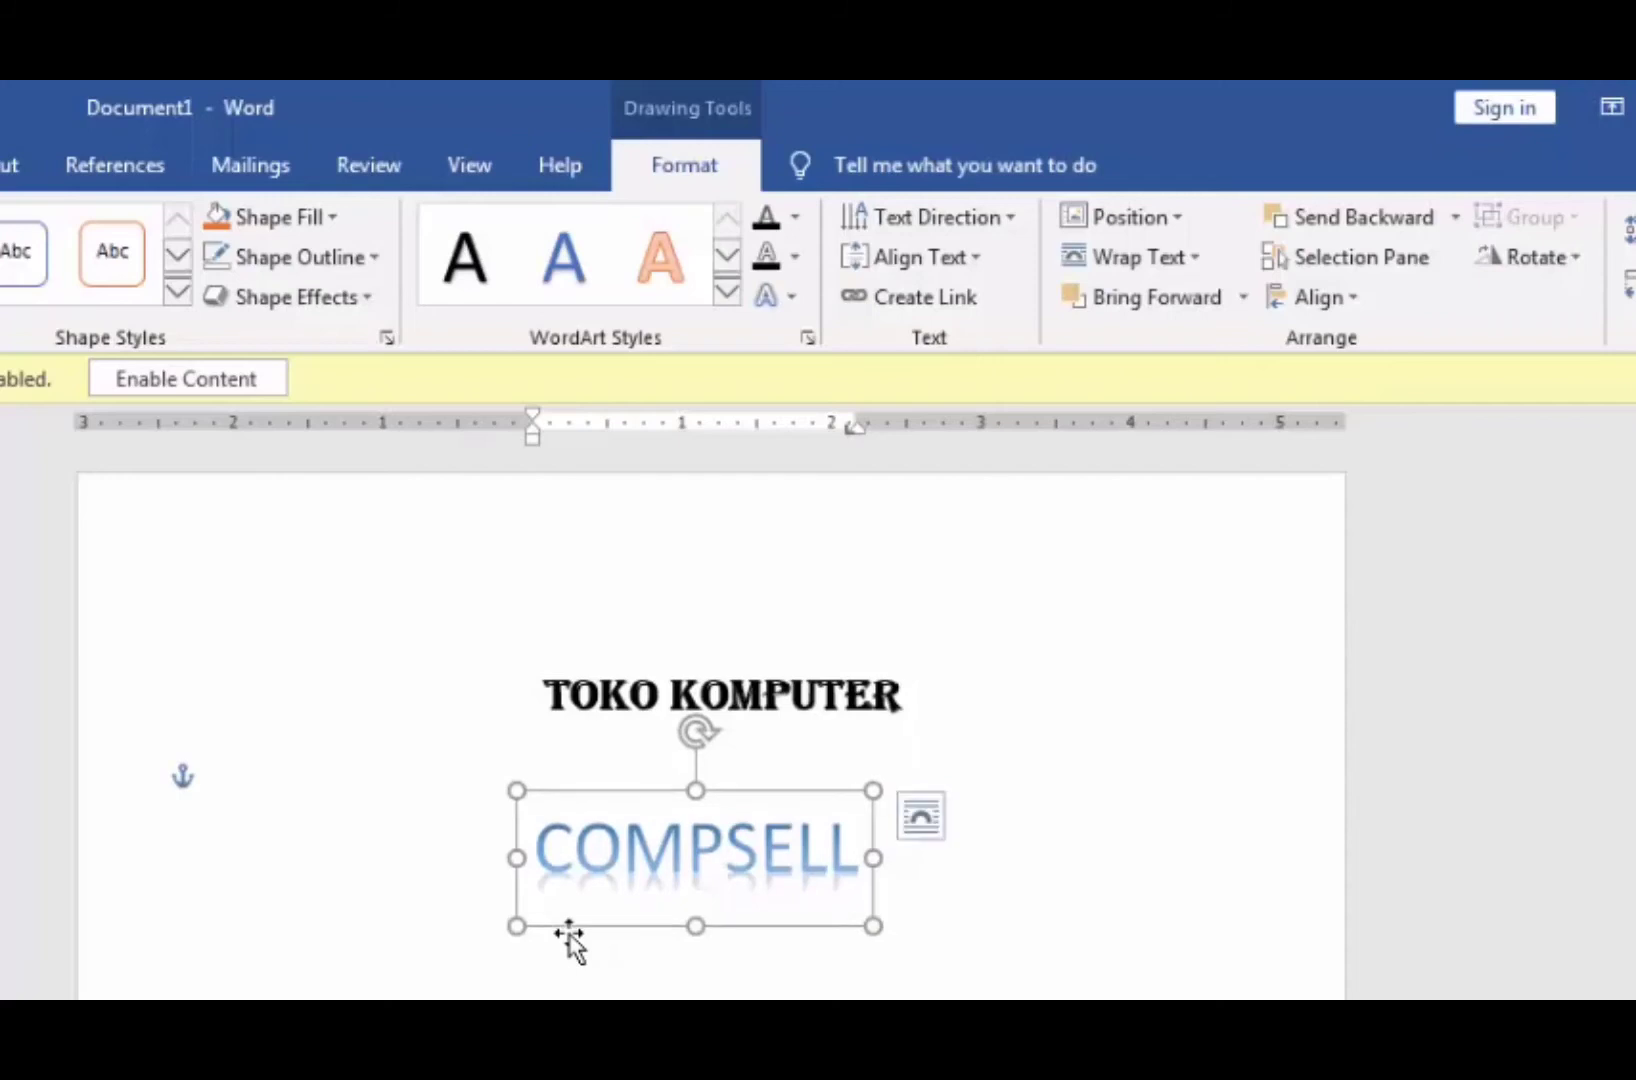
key(Right)
key(Right)
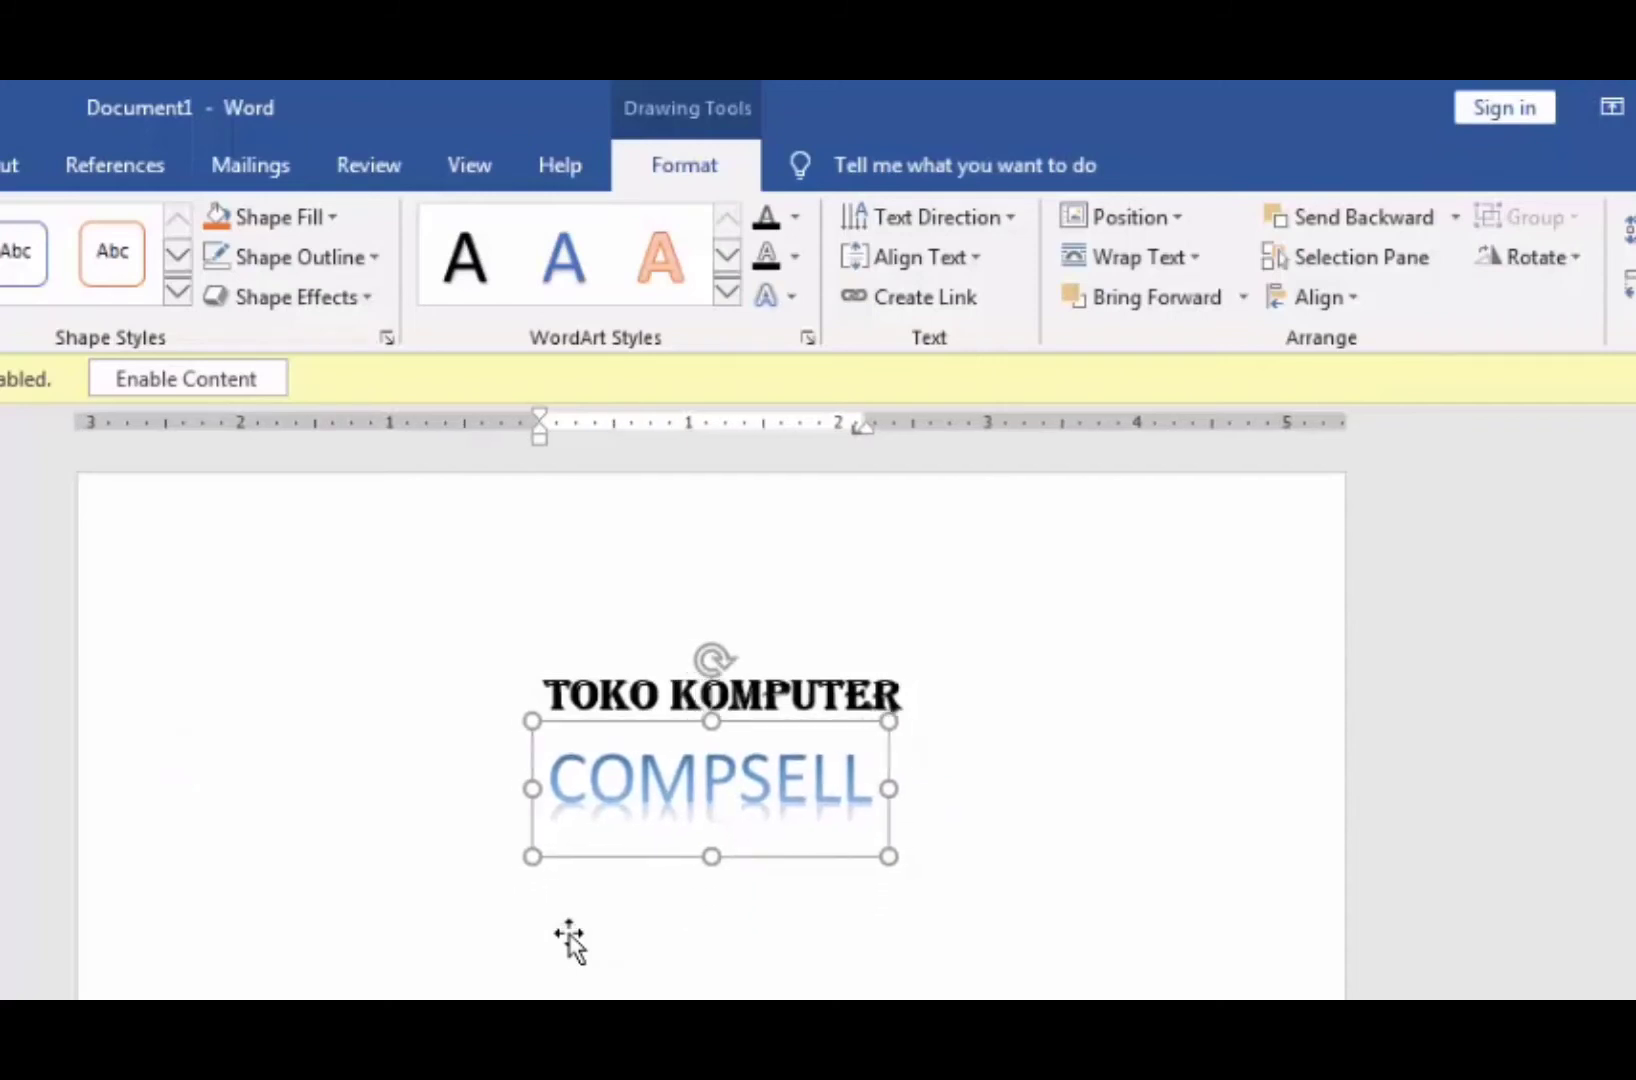
key(ctrl+Down)
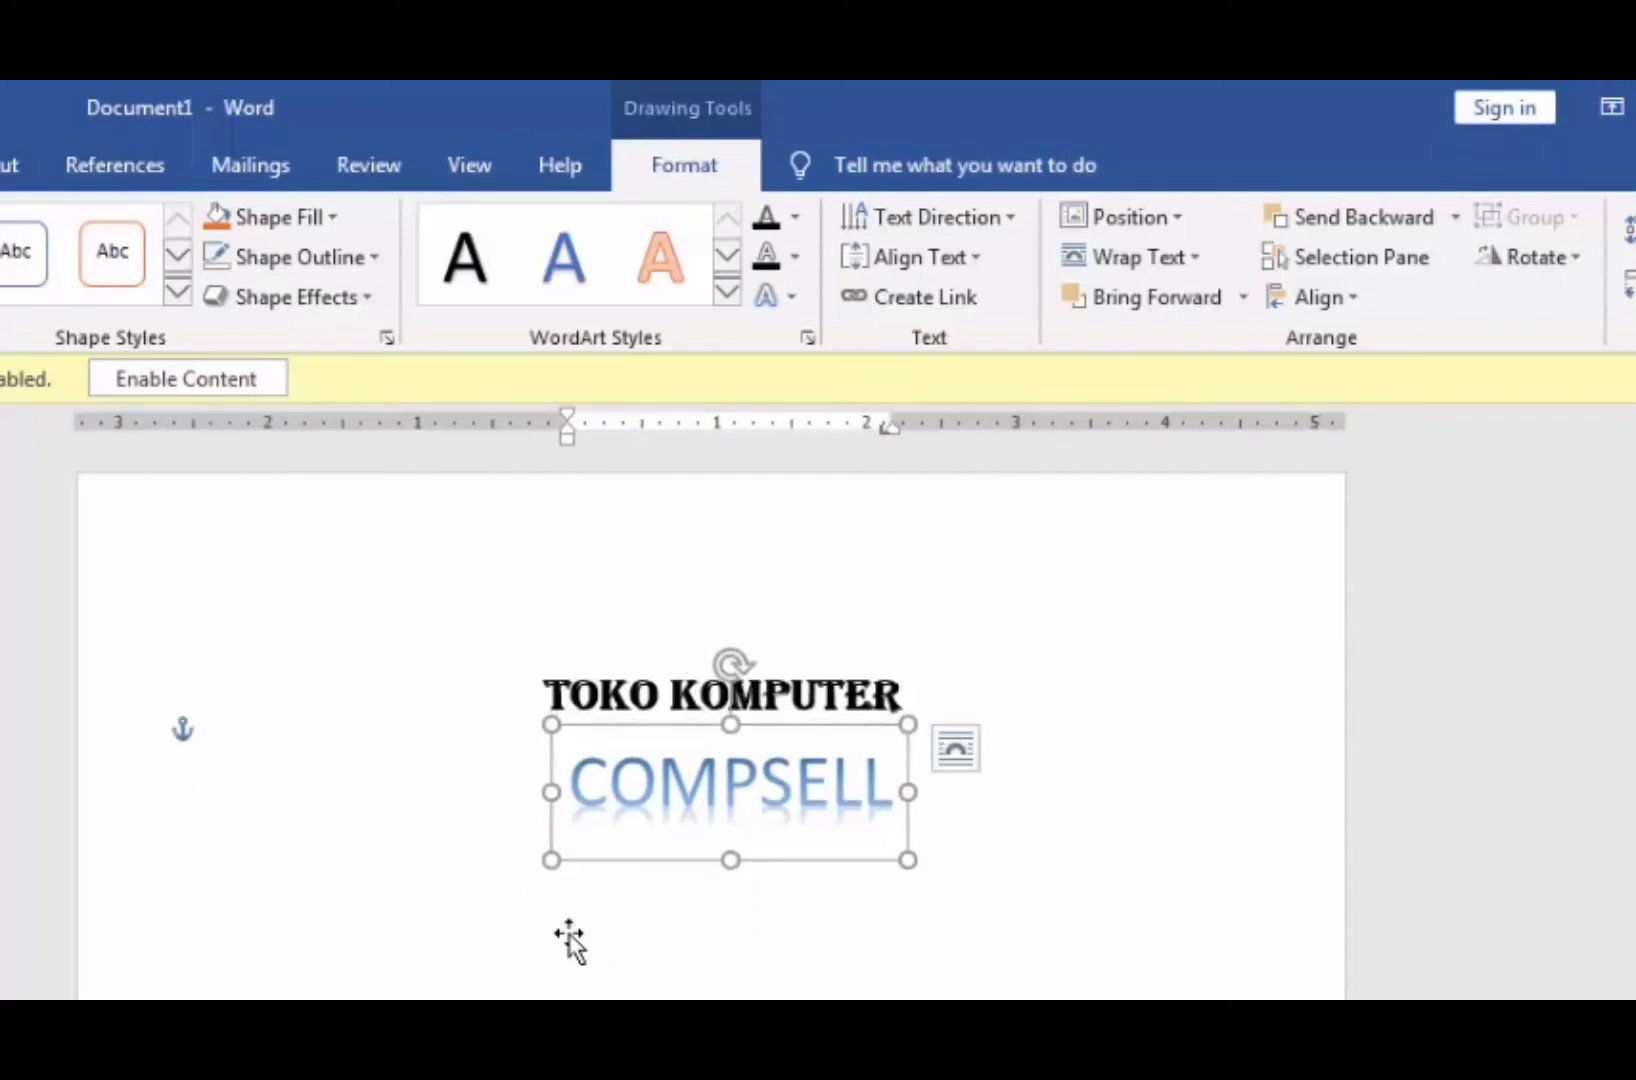
key(ctrl+Right)
key(ctrl+Right)
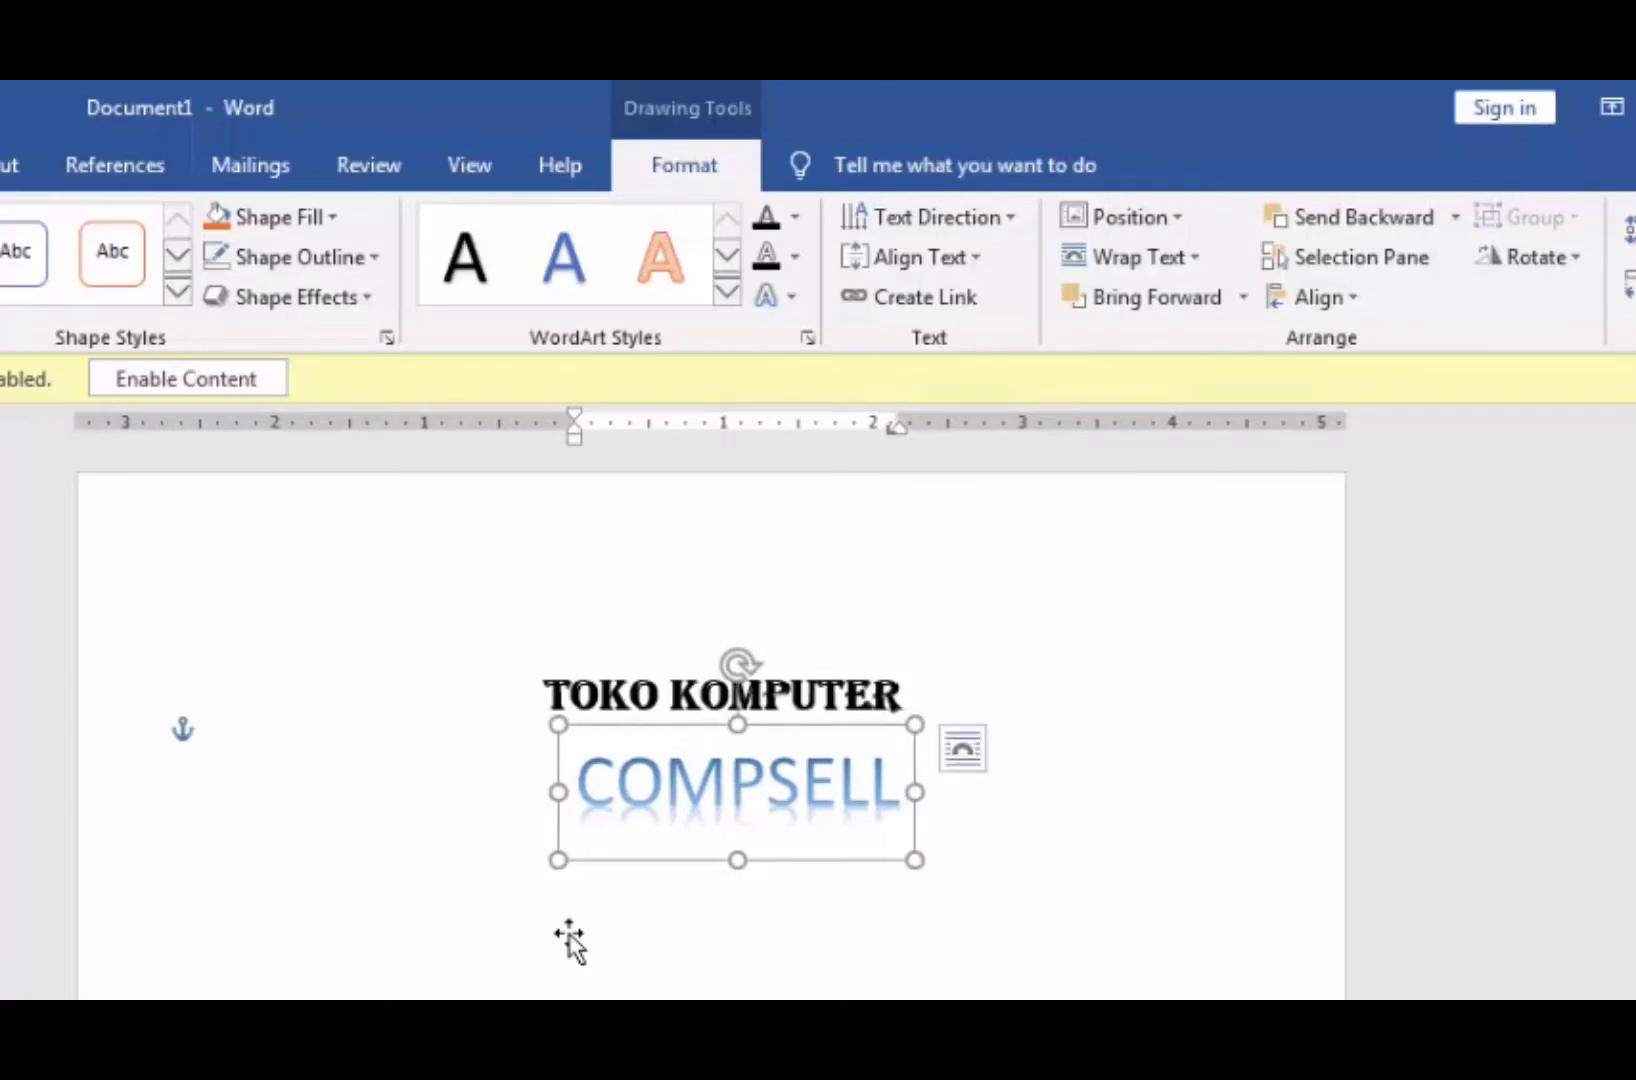
key(ctrl+Down)
key(ctrl+Down)
key(ctrl+Down)
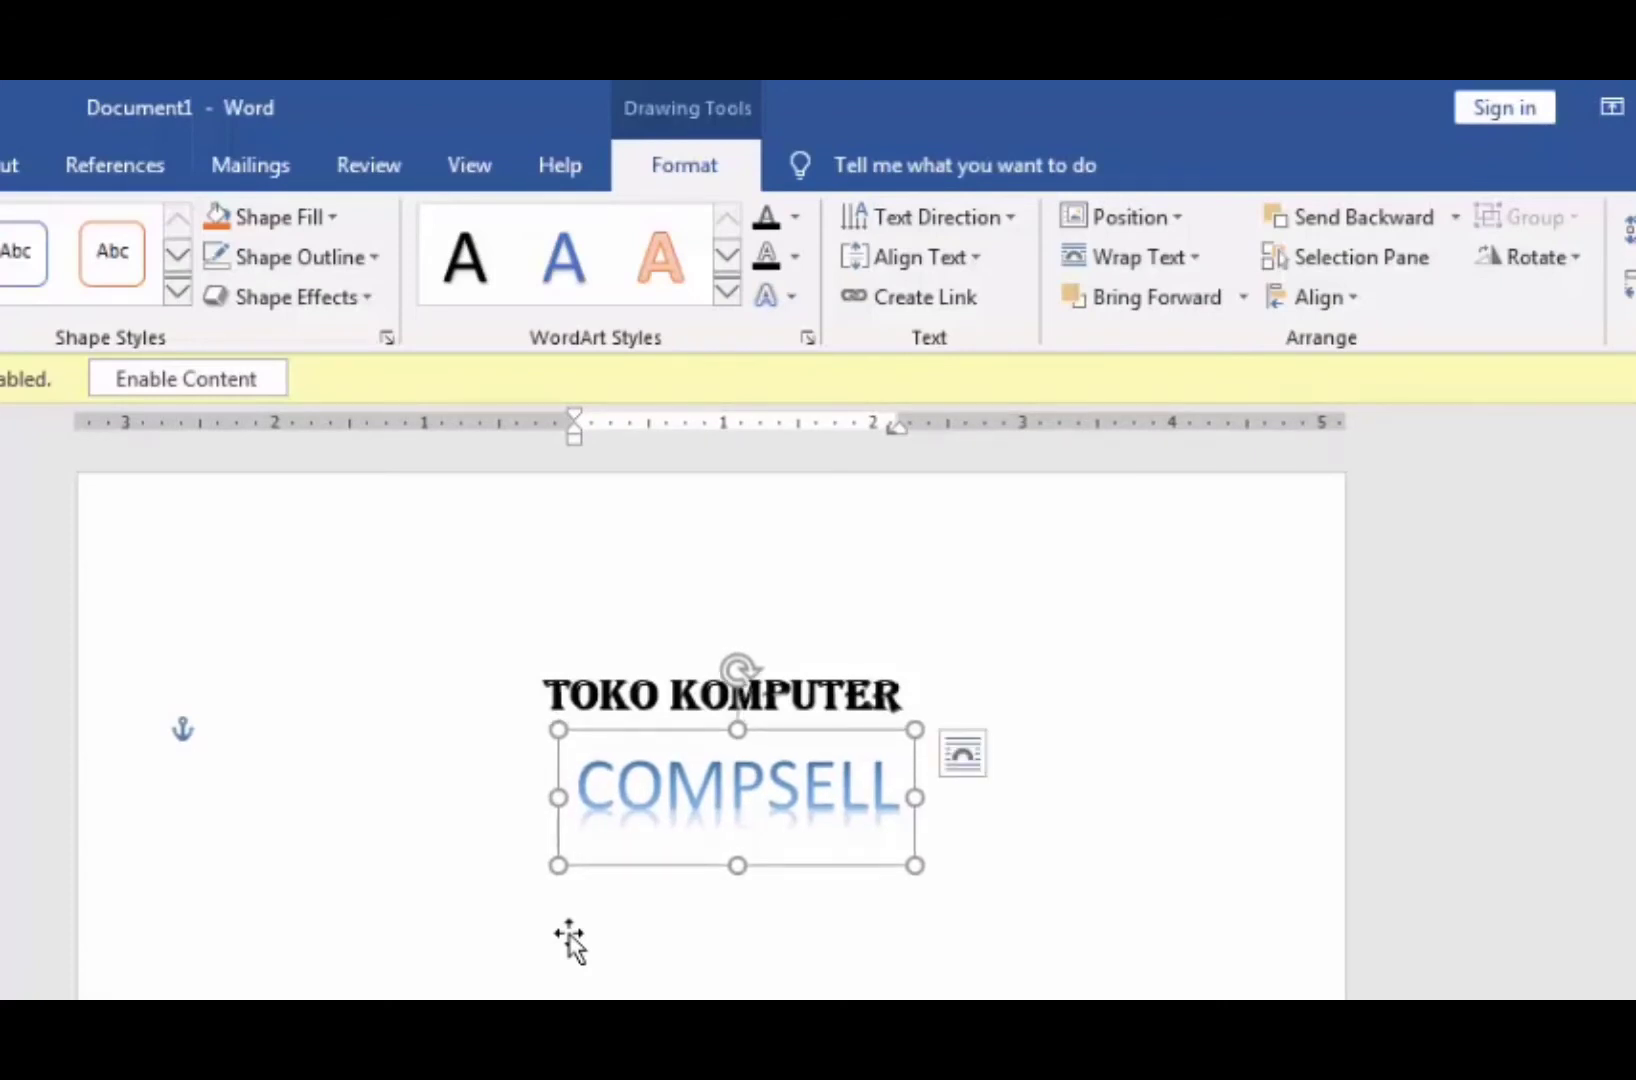
Step: Shift the COMPSELL WordArt slightly to the right under TOKO KOMPUTER and deselect it
key(ctrl+Right)
key(ctrl+Right)
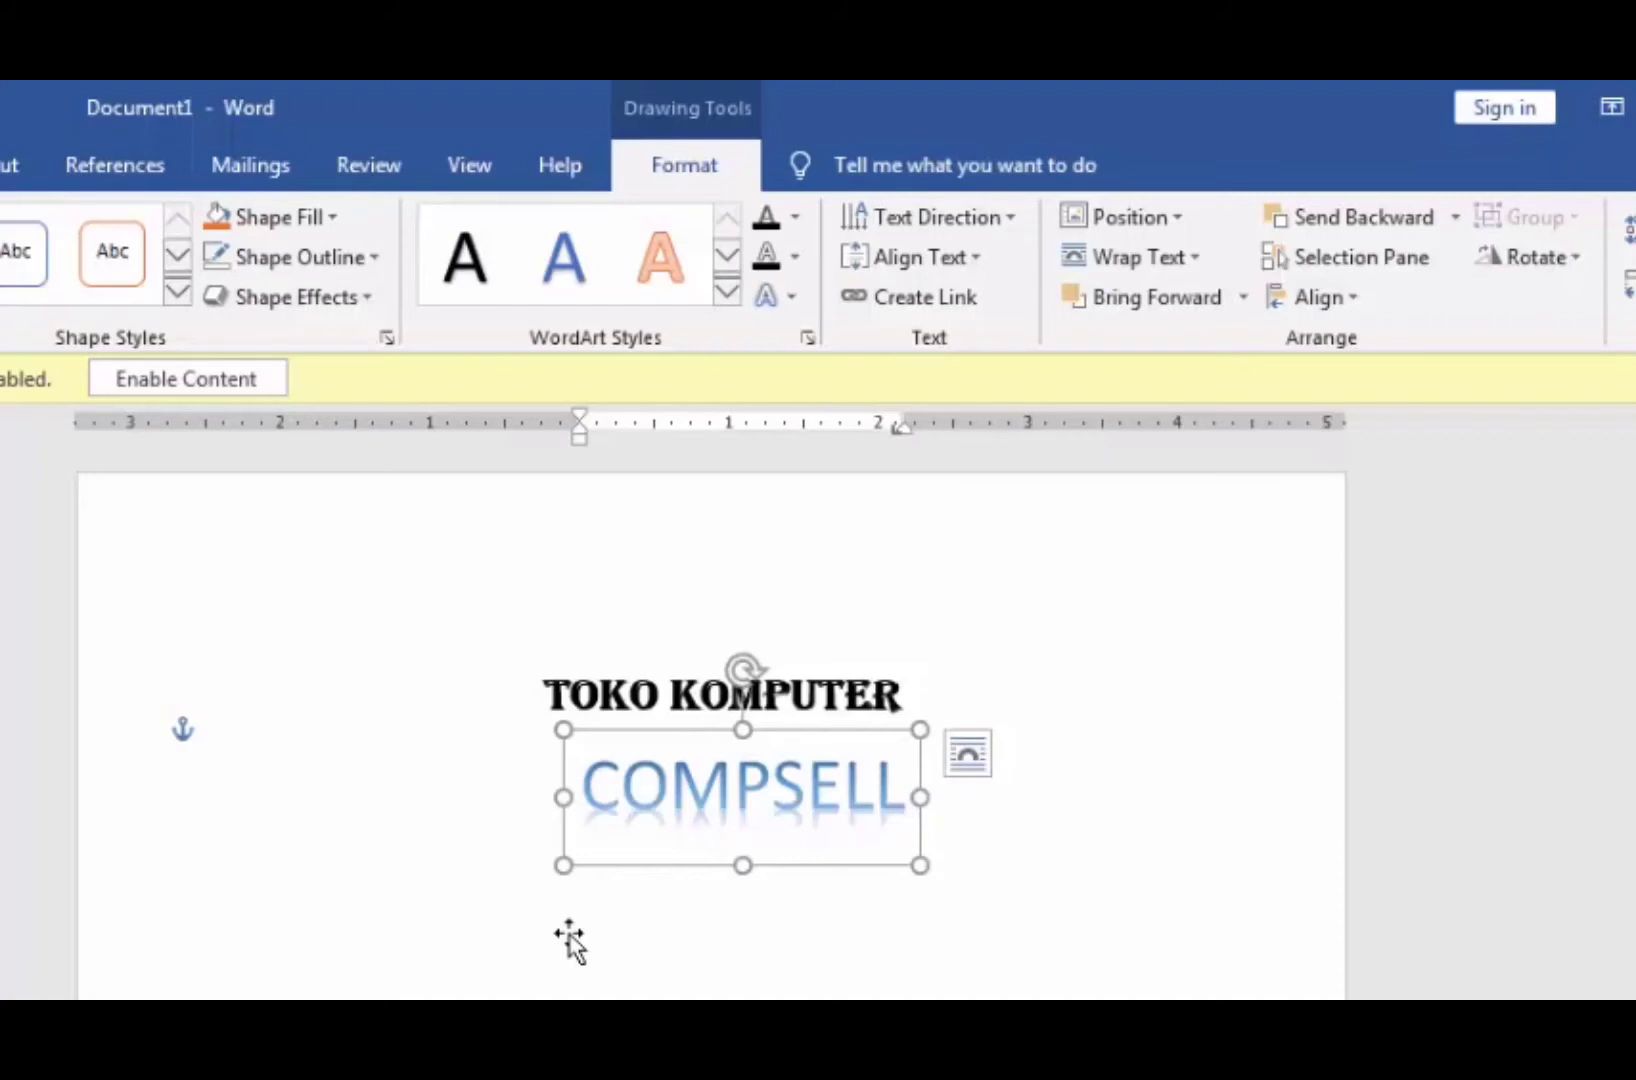
click(567, 936)
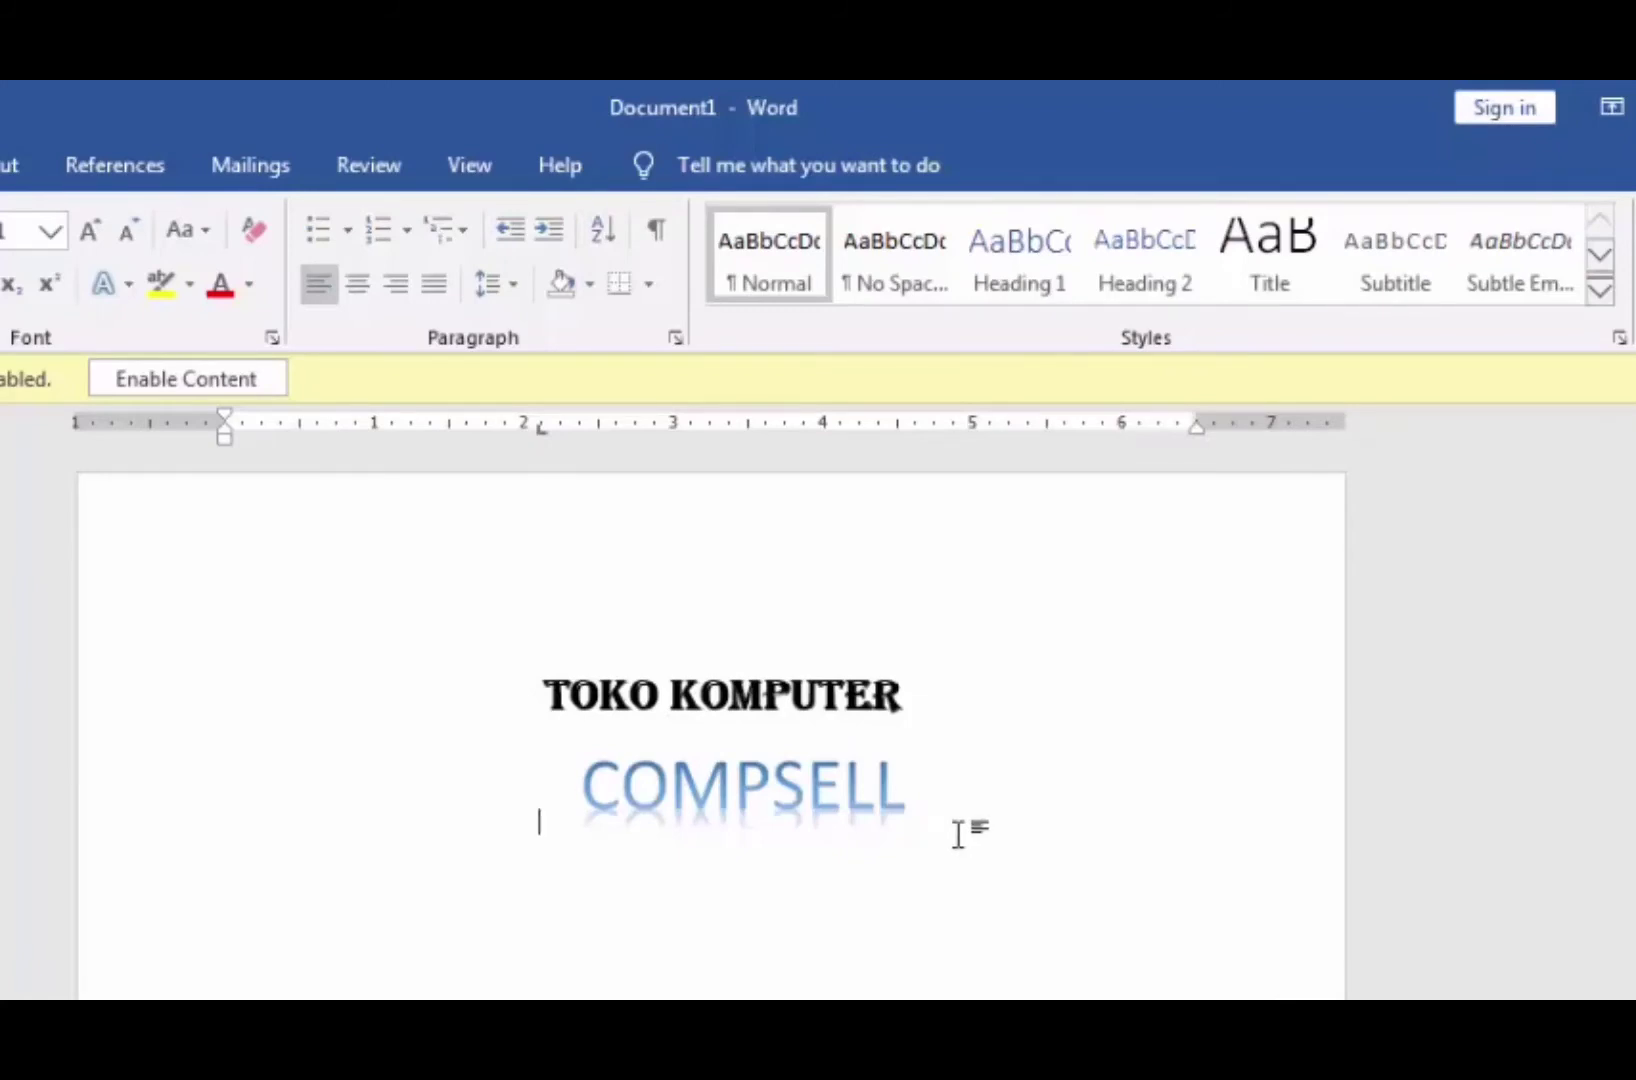
Step: Add blank lines after the heading and insert a Simple Text Box below the COMPSELL WordArt
click(1037, 795)
double_click(1038, 795)
key(Return)
key(Return)
key(alt+n)
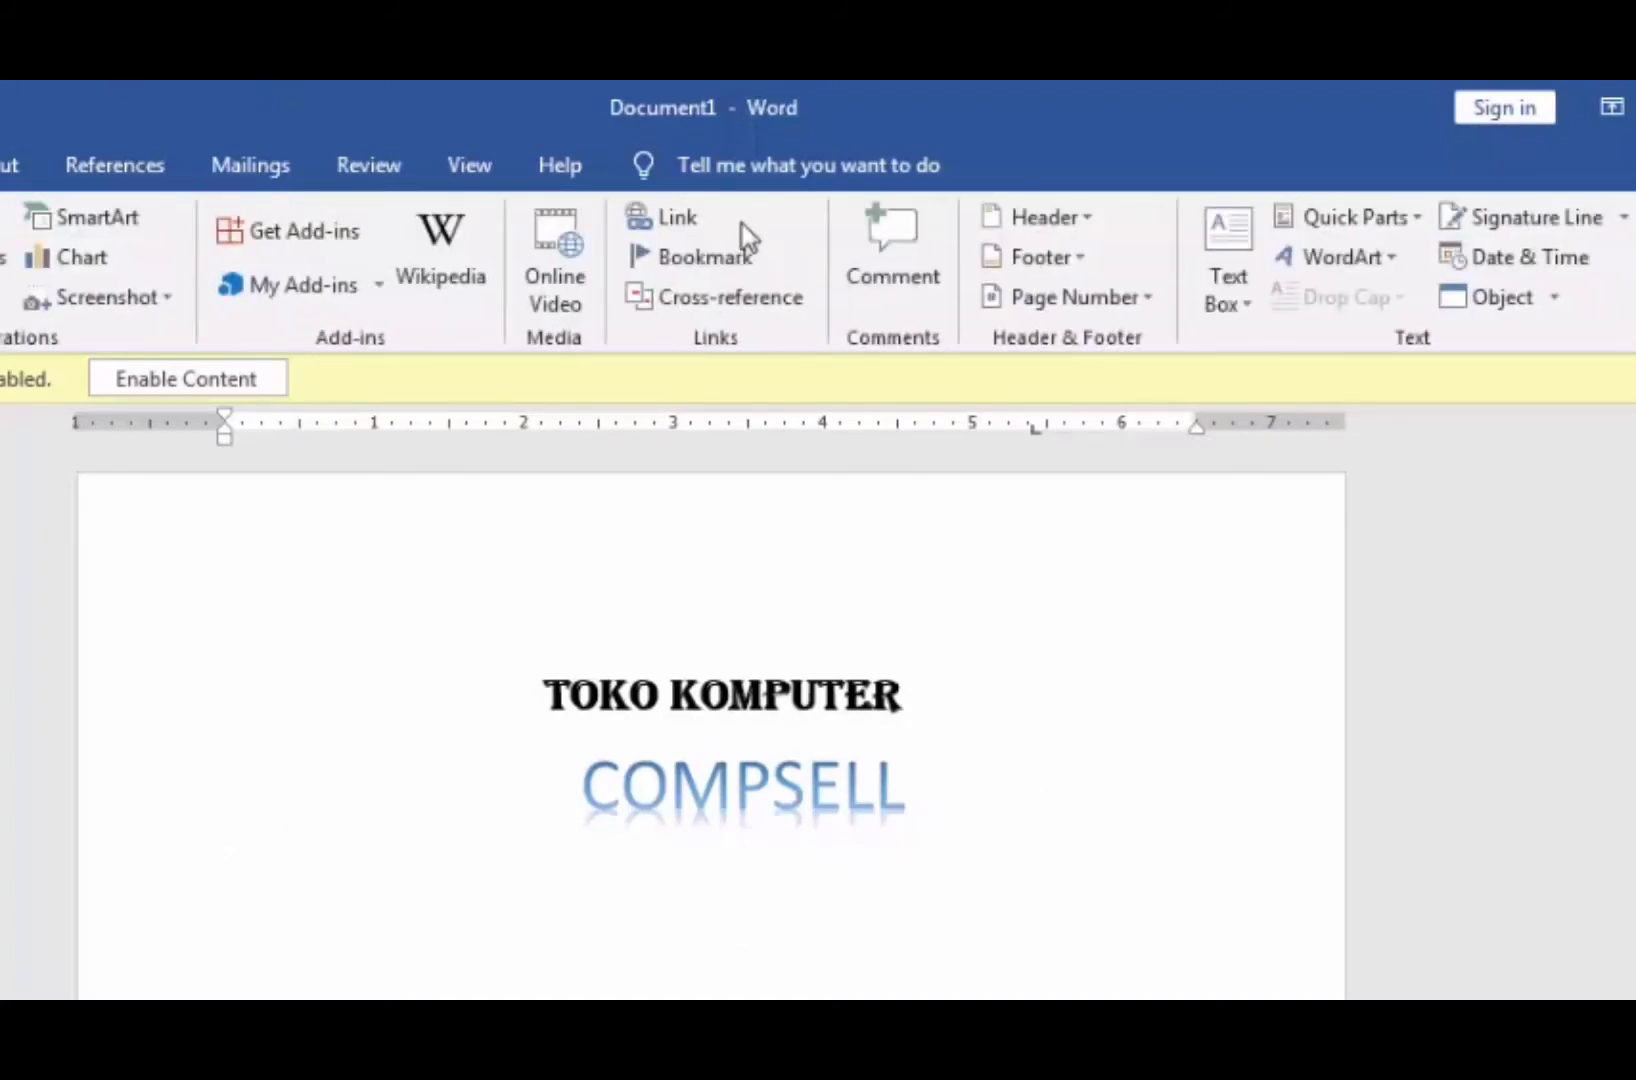
click(1238, 298)
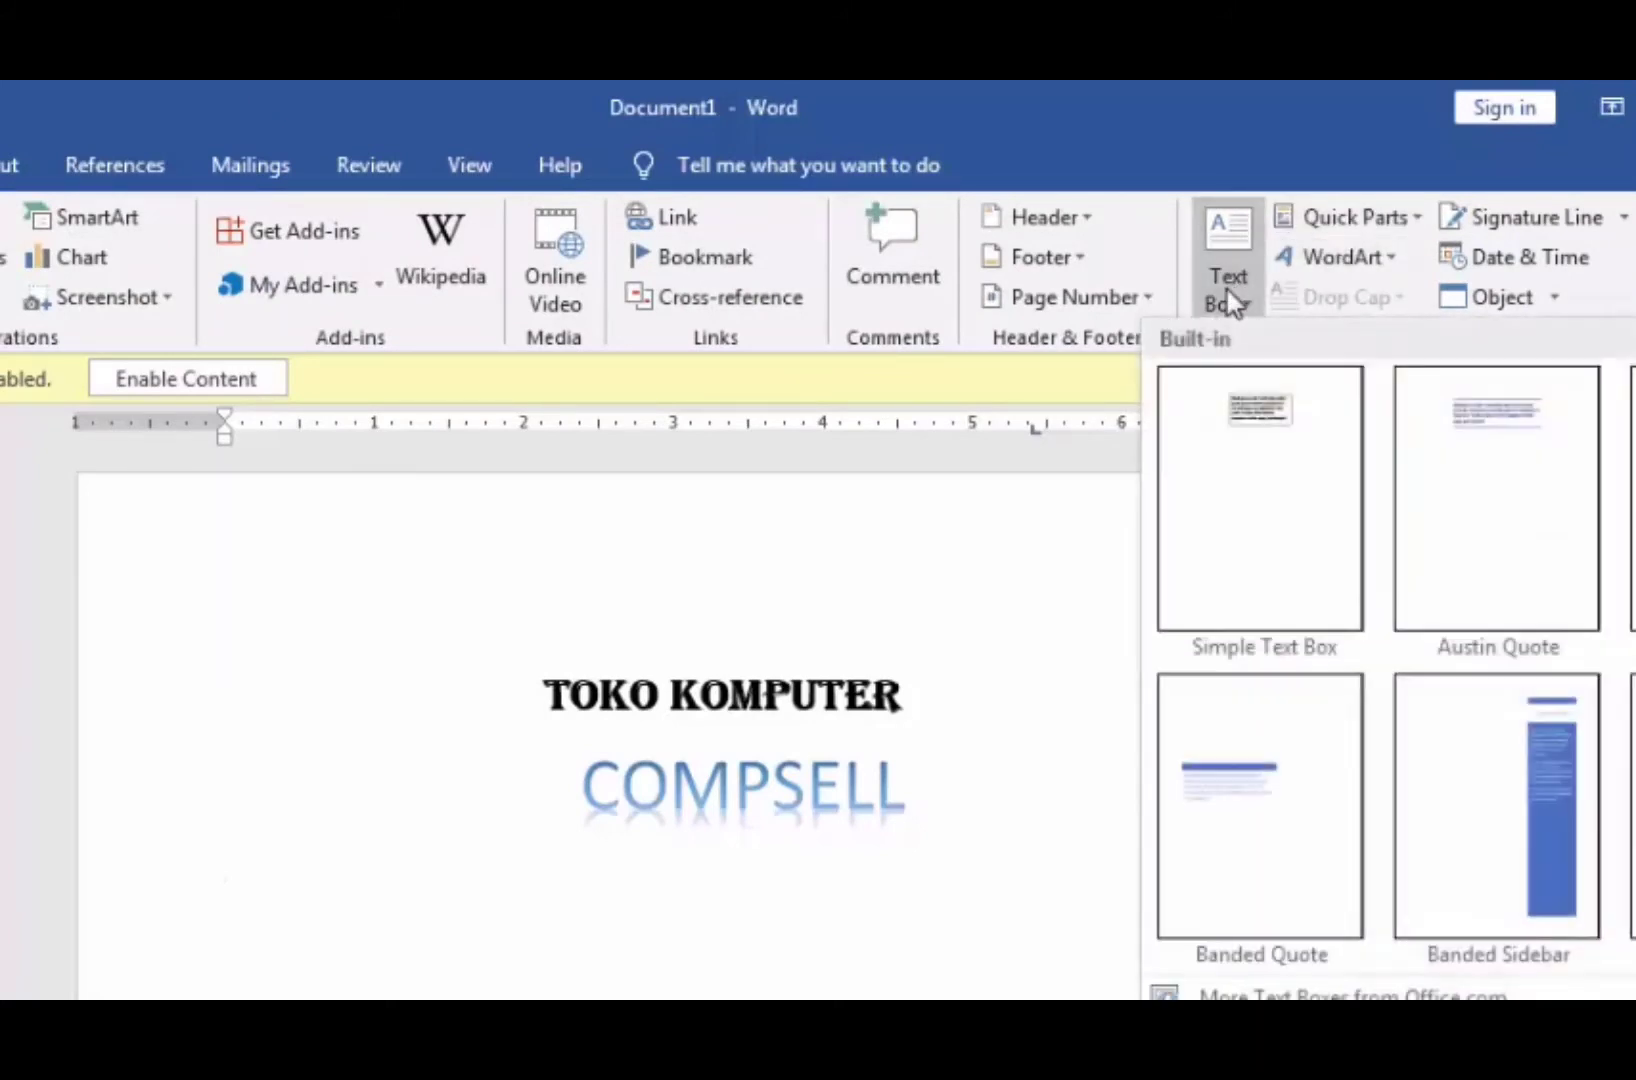
click(1296, 518)
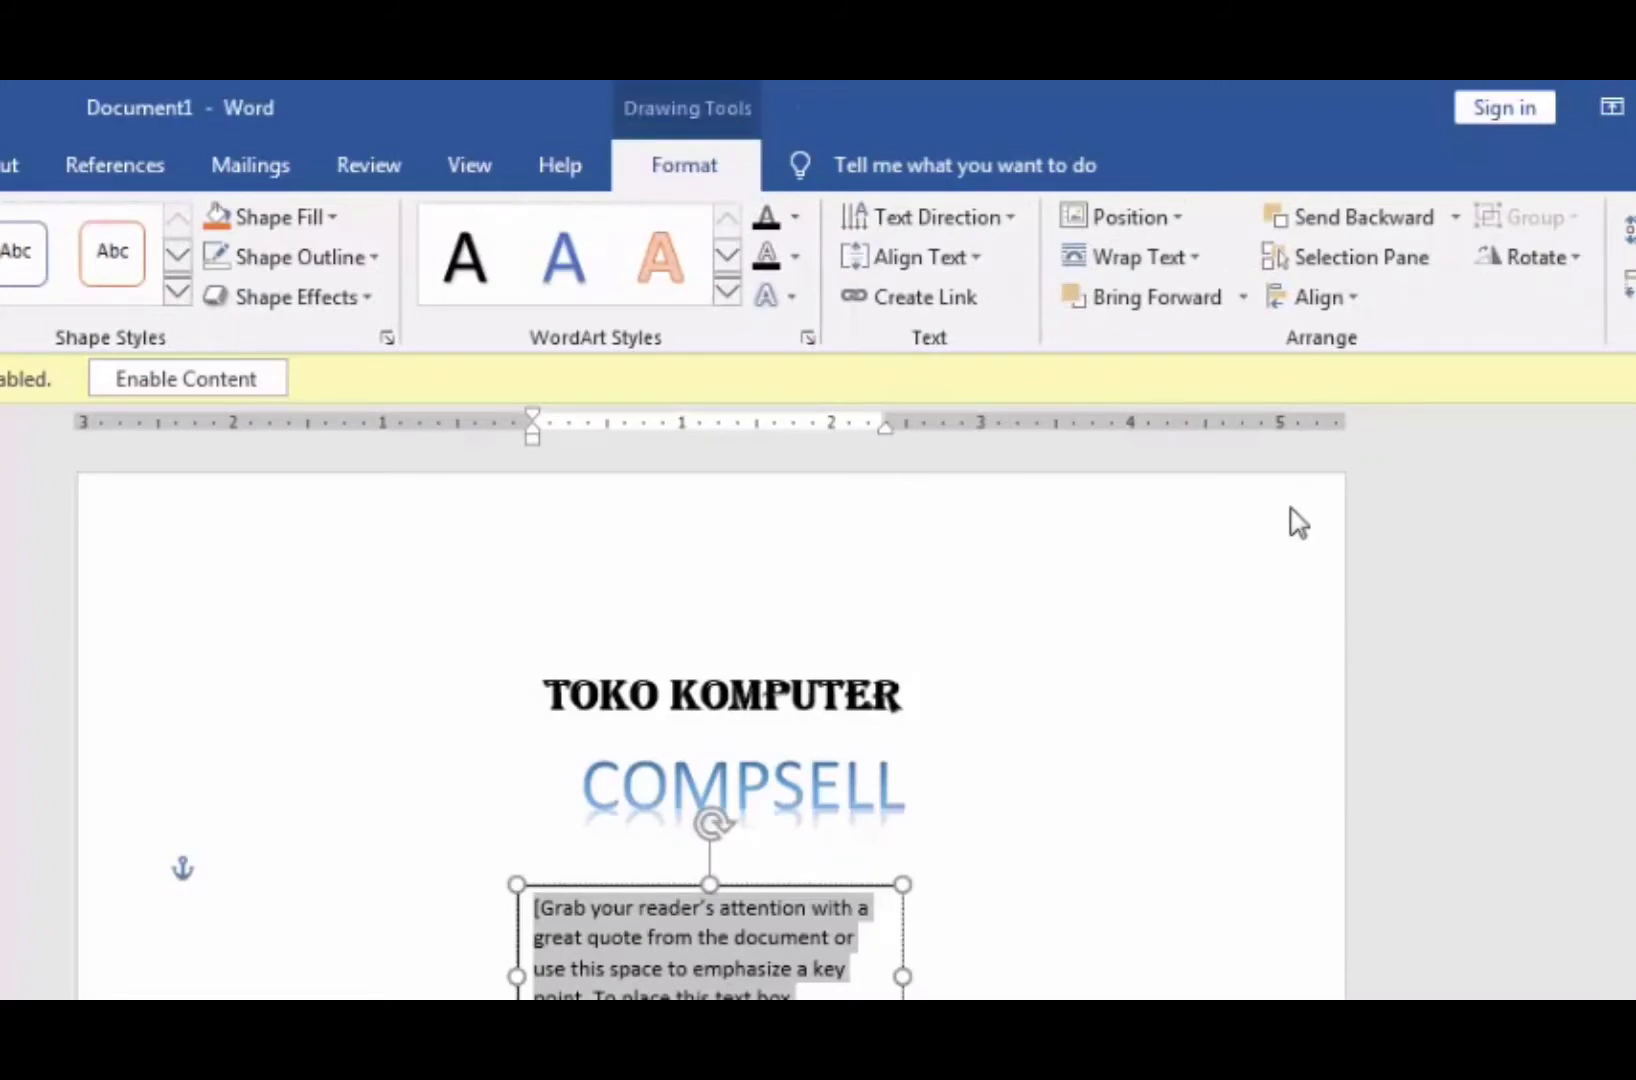
Step: Replace the new text box's placeholder text with "Melayani:" and start a new line beneath it
key(Delete)
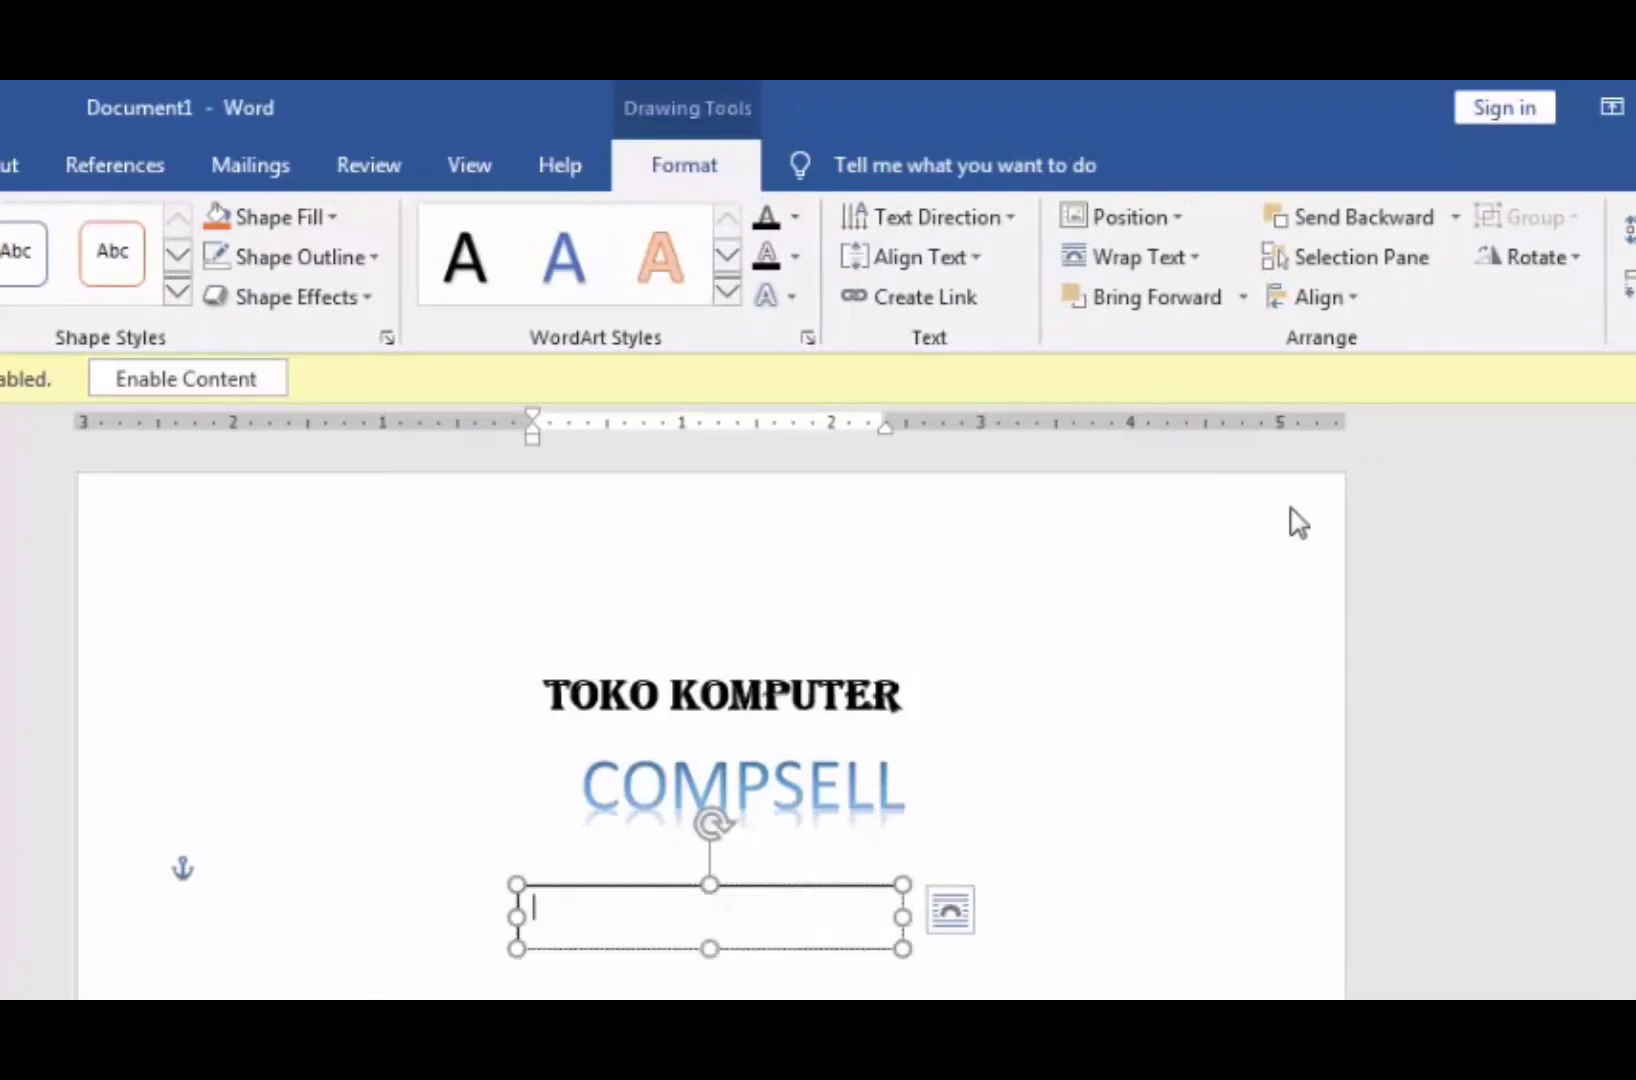
text(melayani:)
key(Return)
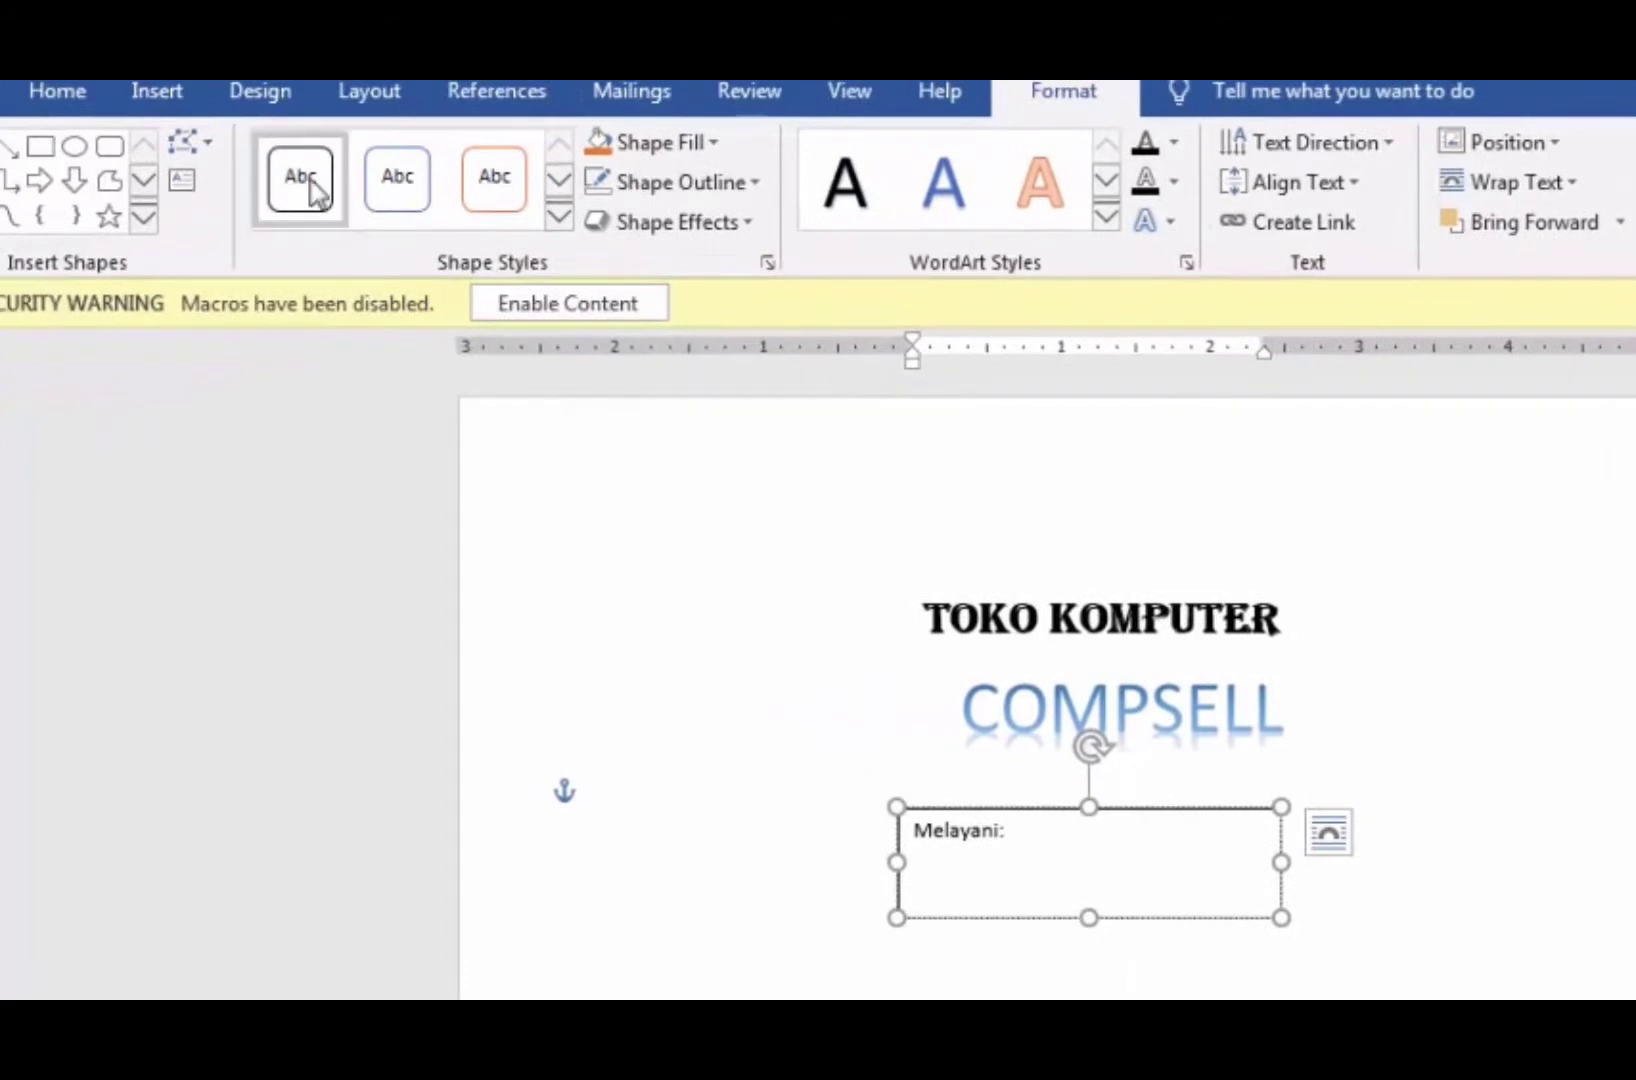
Step: Apply round bullets to the line below "Melayani:" and reduce its indents so the bullet aligns with the text box's left margin
click(58, 96)
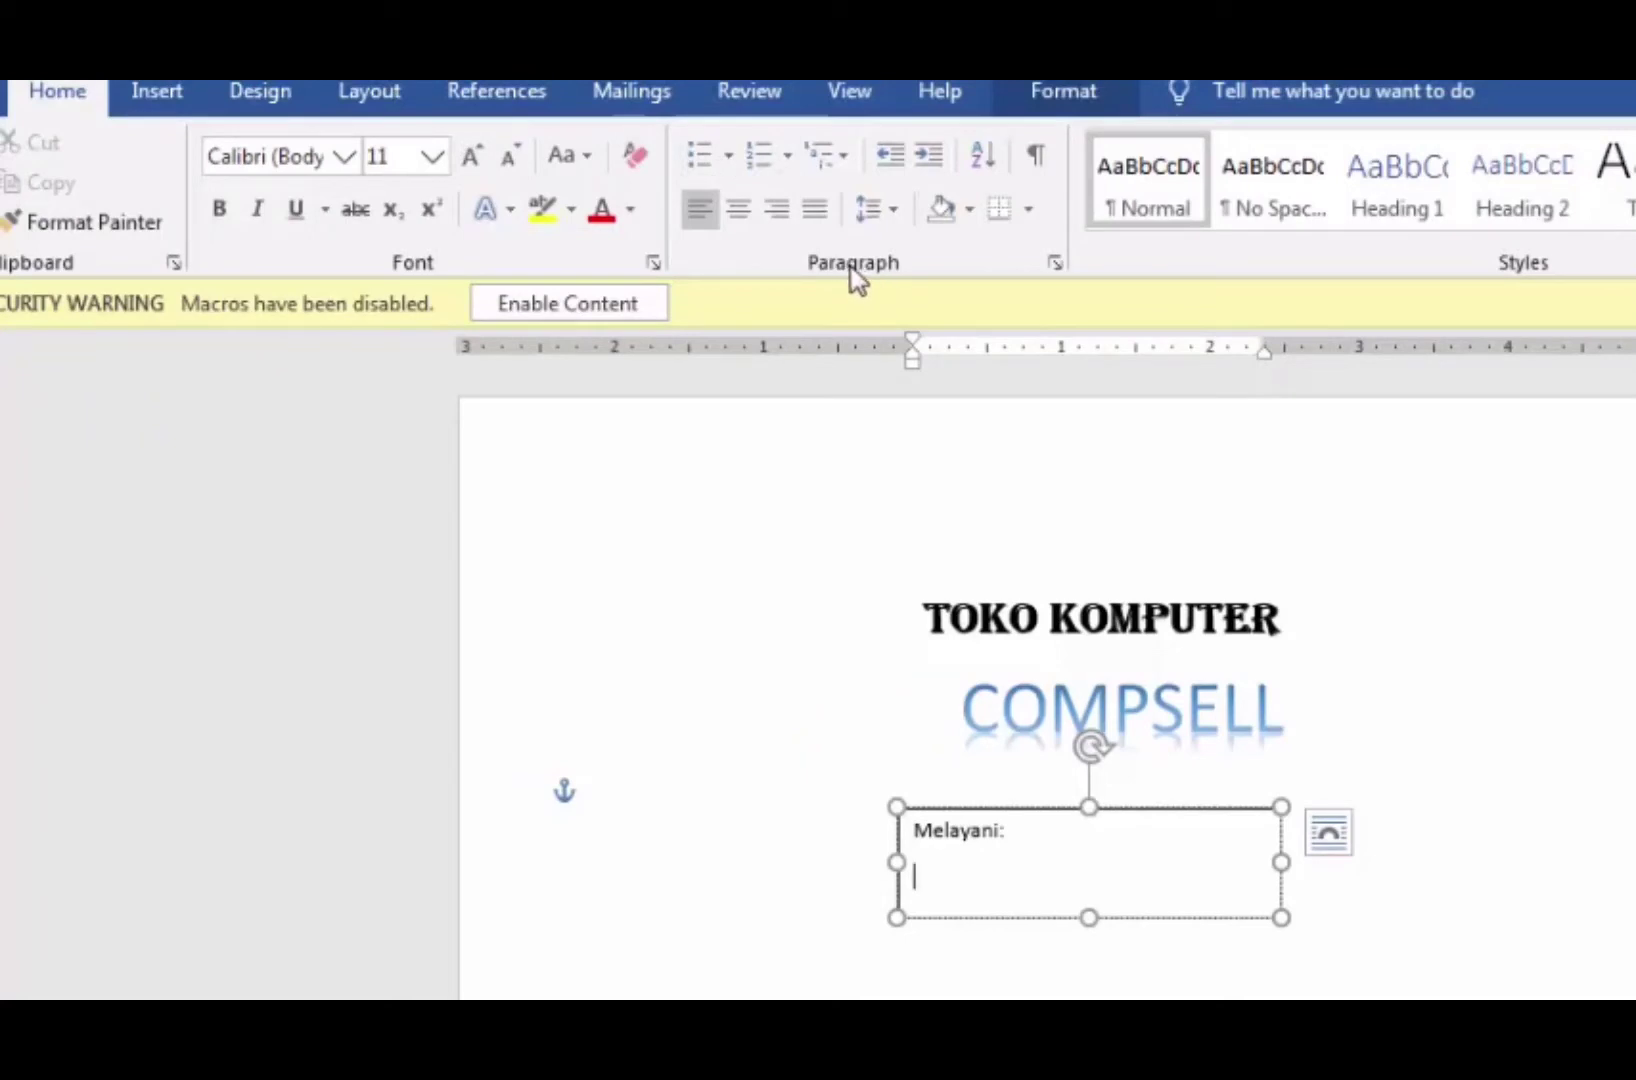
click(730, 155)
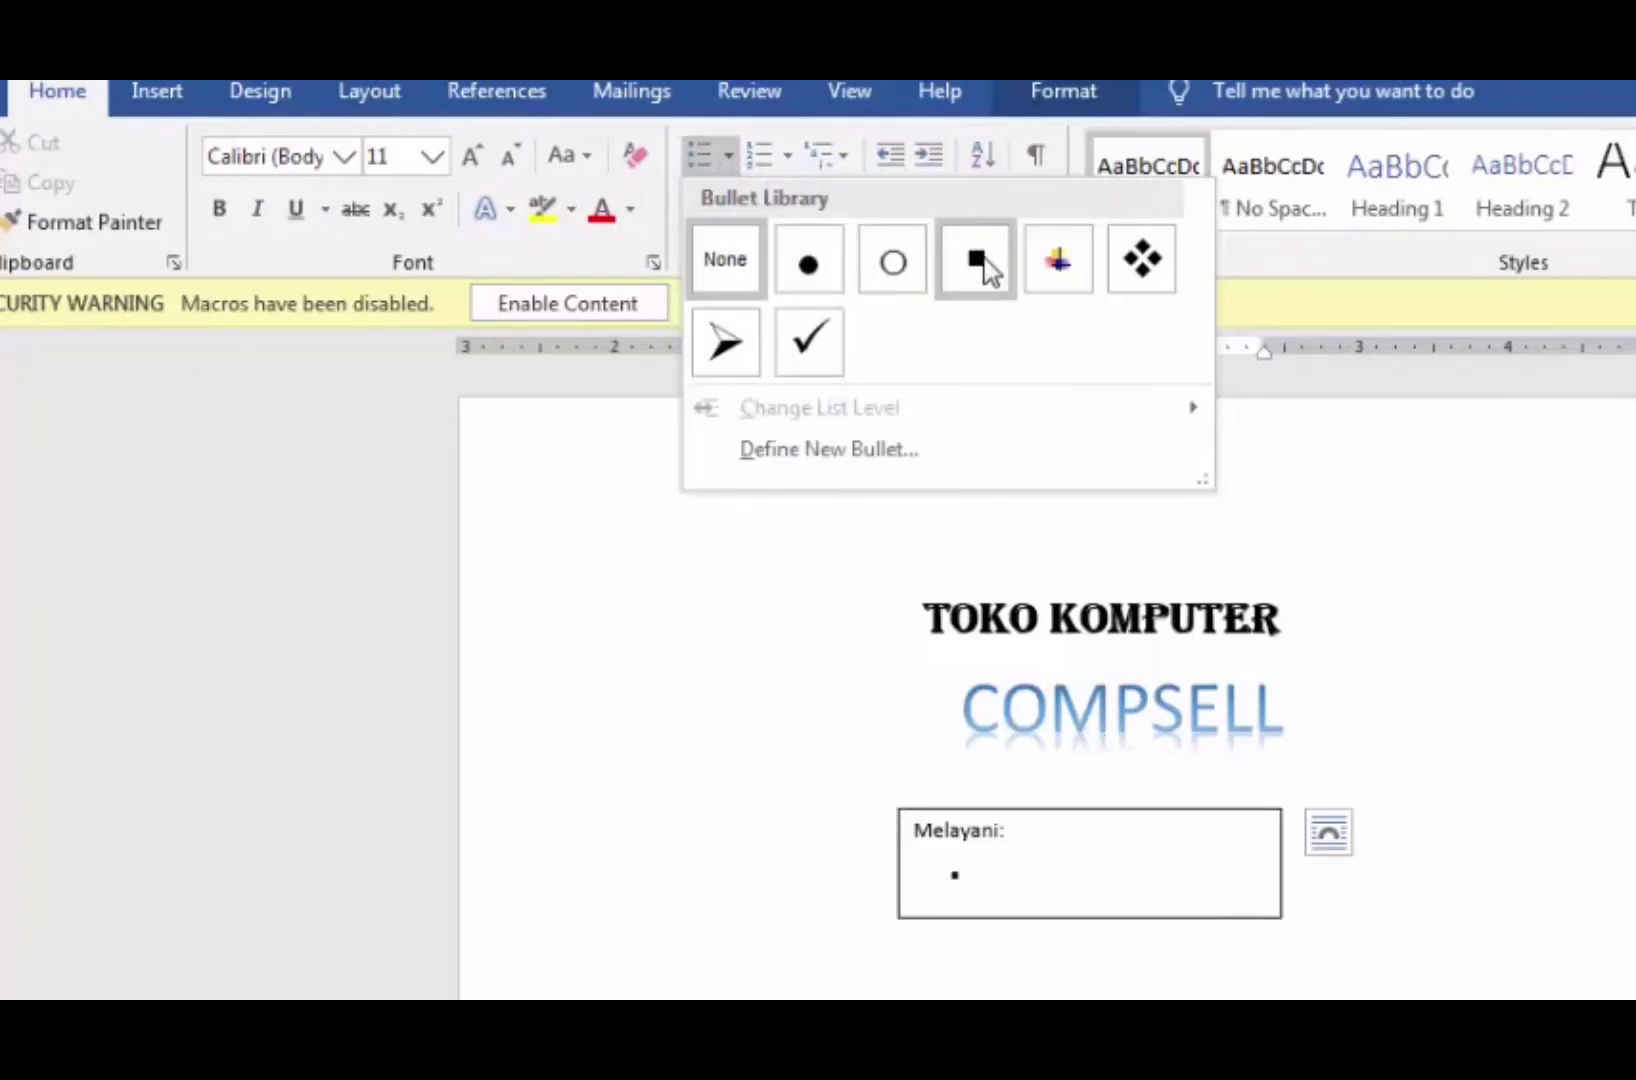
click(818, 283)
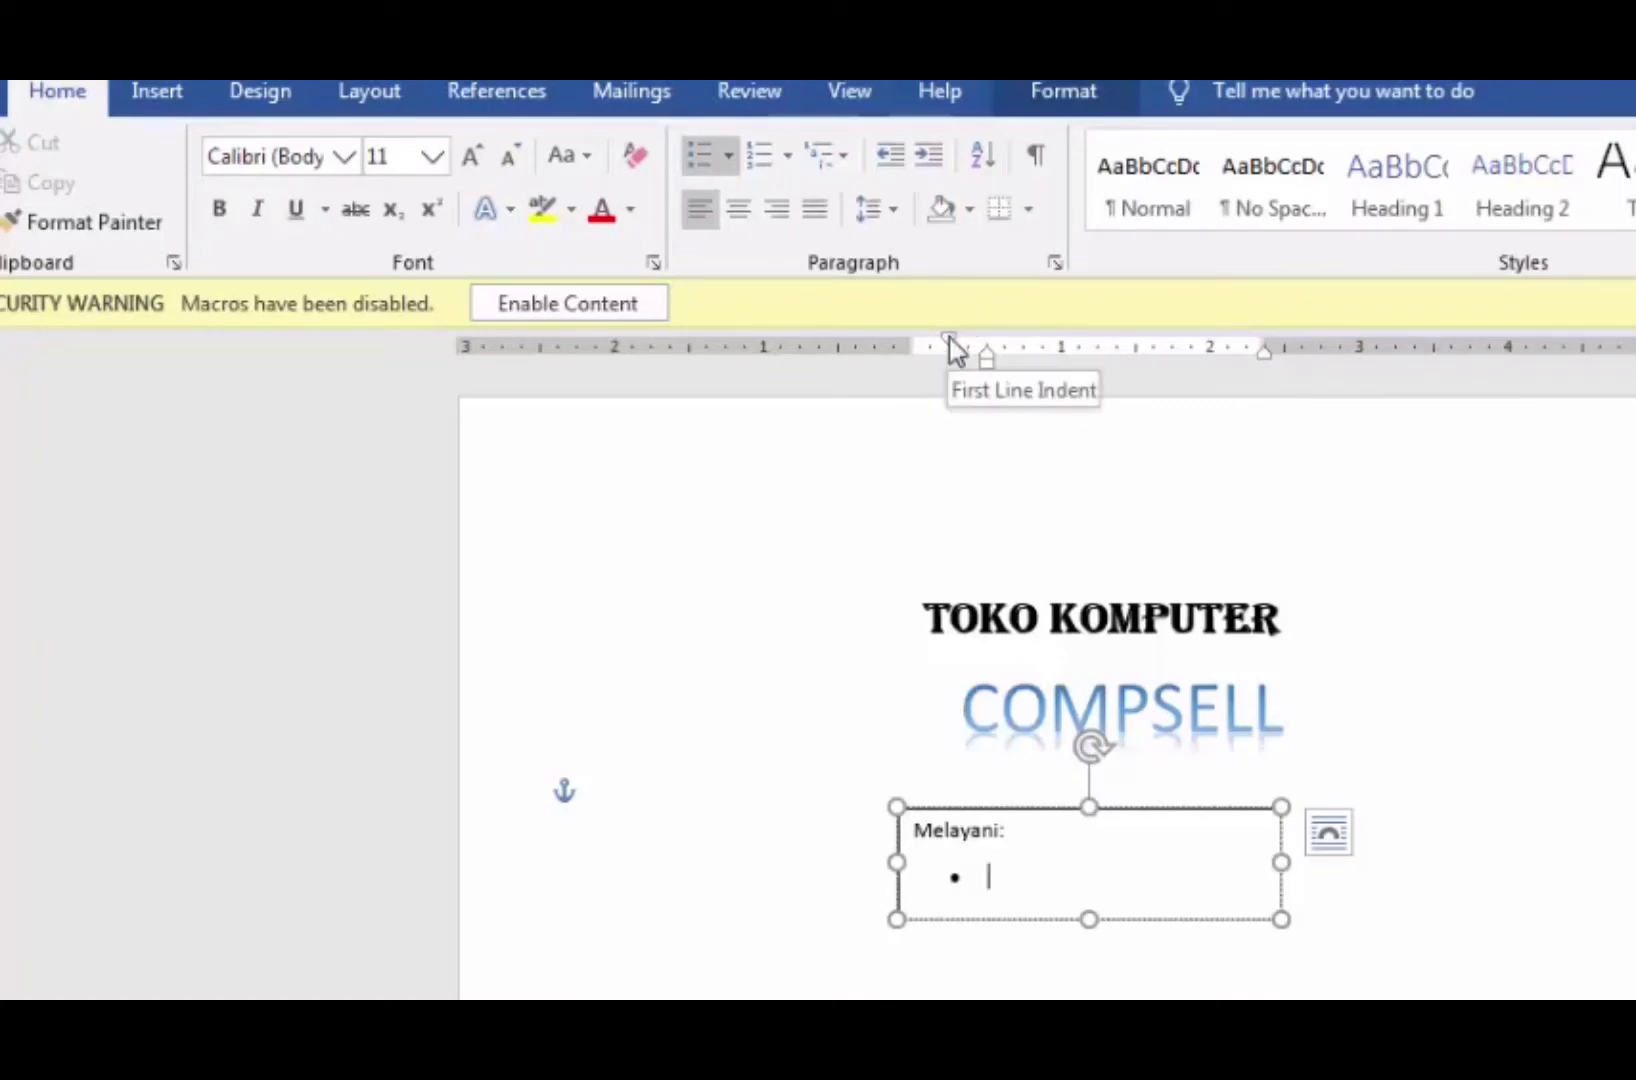
mouse_move(950, 347)
mouse_down()
mouse_move(916, 350)
mouse_move(975, 368)
mouse_move(938, 368)
mouse_up()
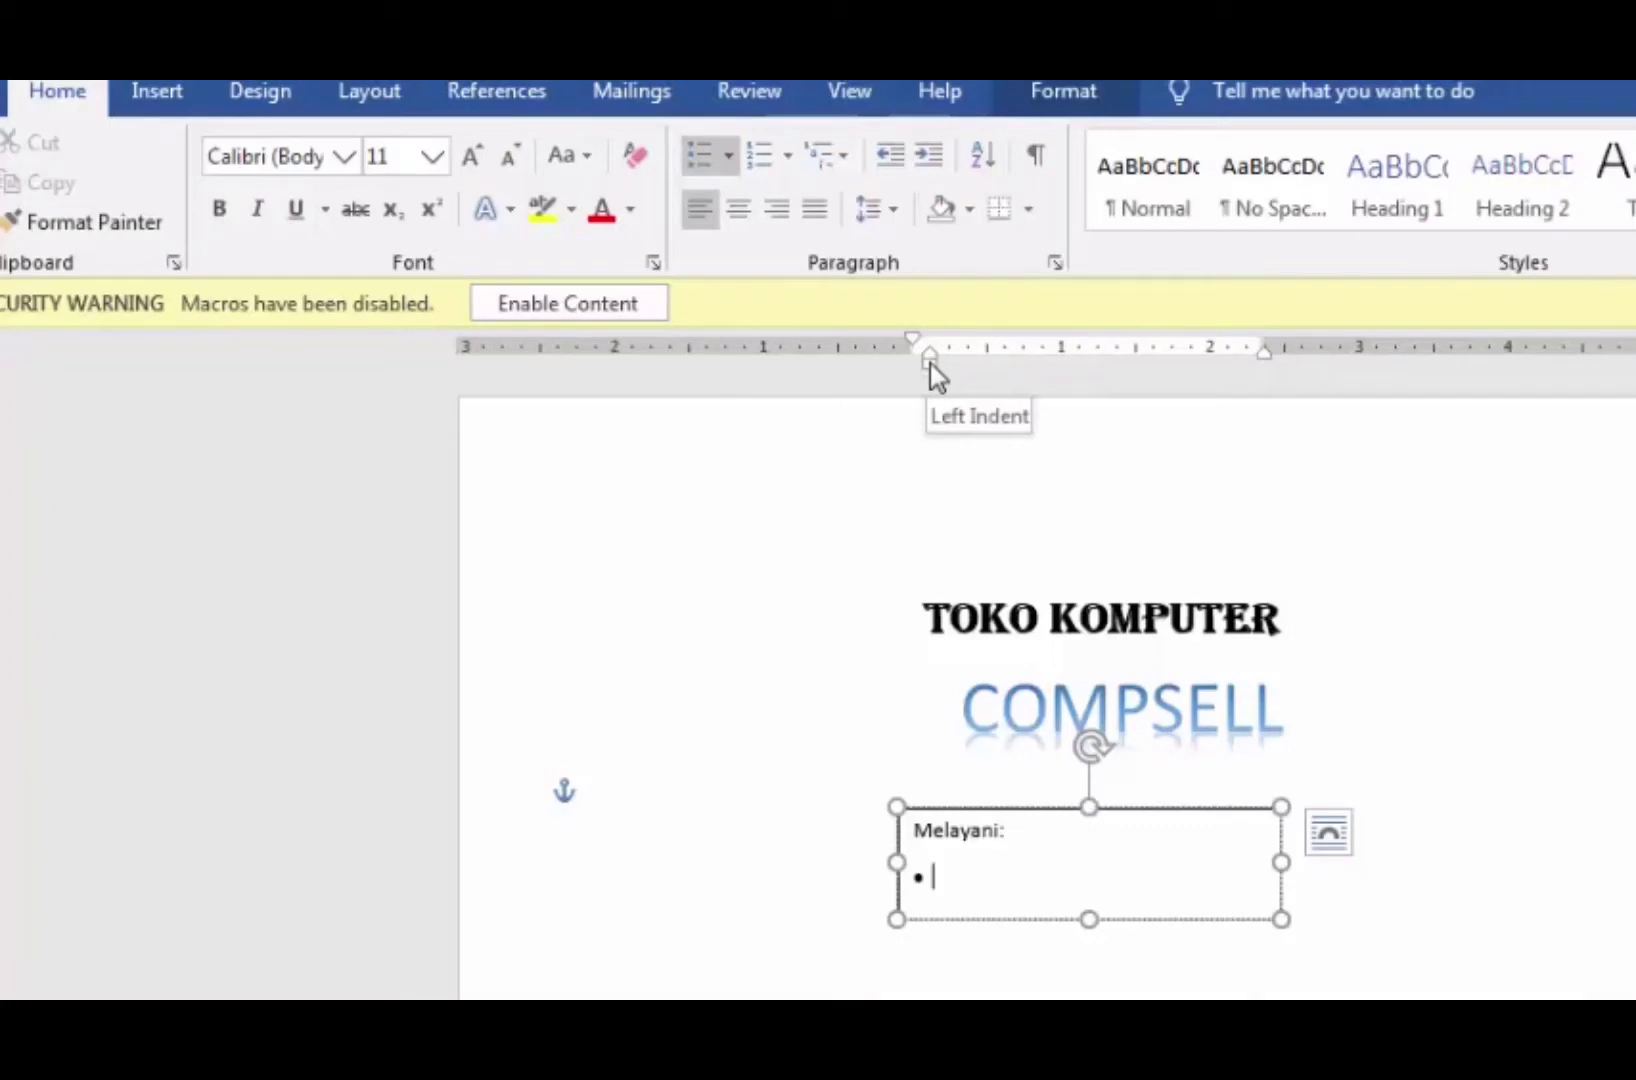
Step: Enter the bulleted services Jual/Beli Komputer, Perifeal, Hard Disk, Copy data, Backup data and Servis komputer below "Melayani:"
text(jua)
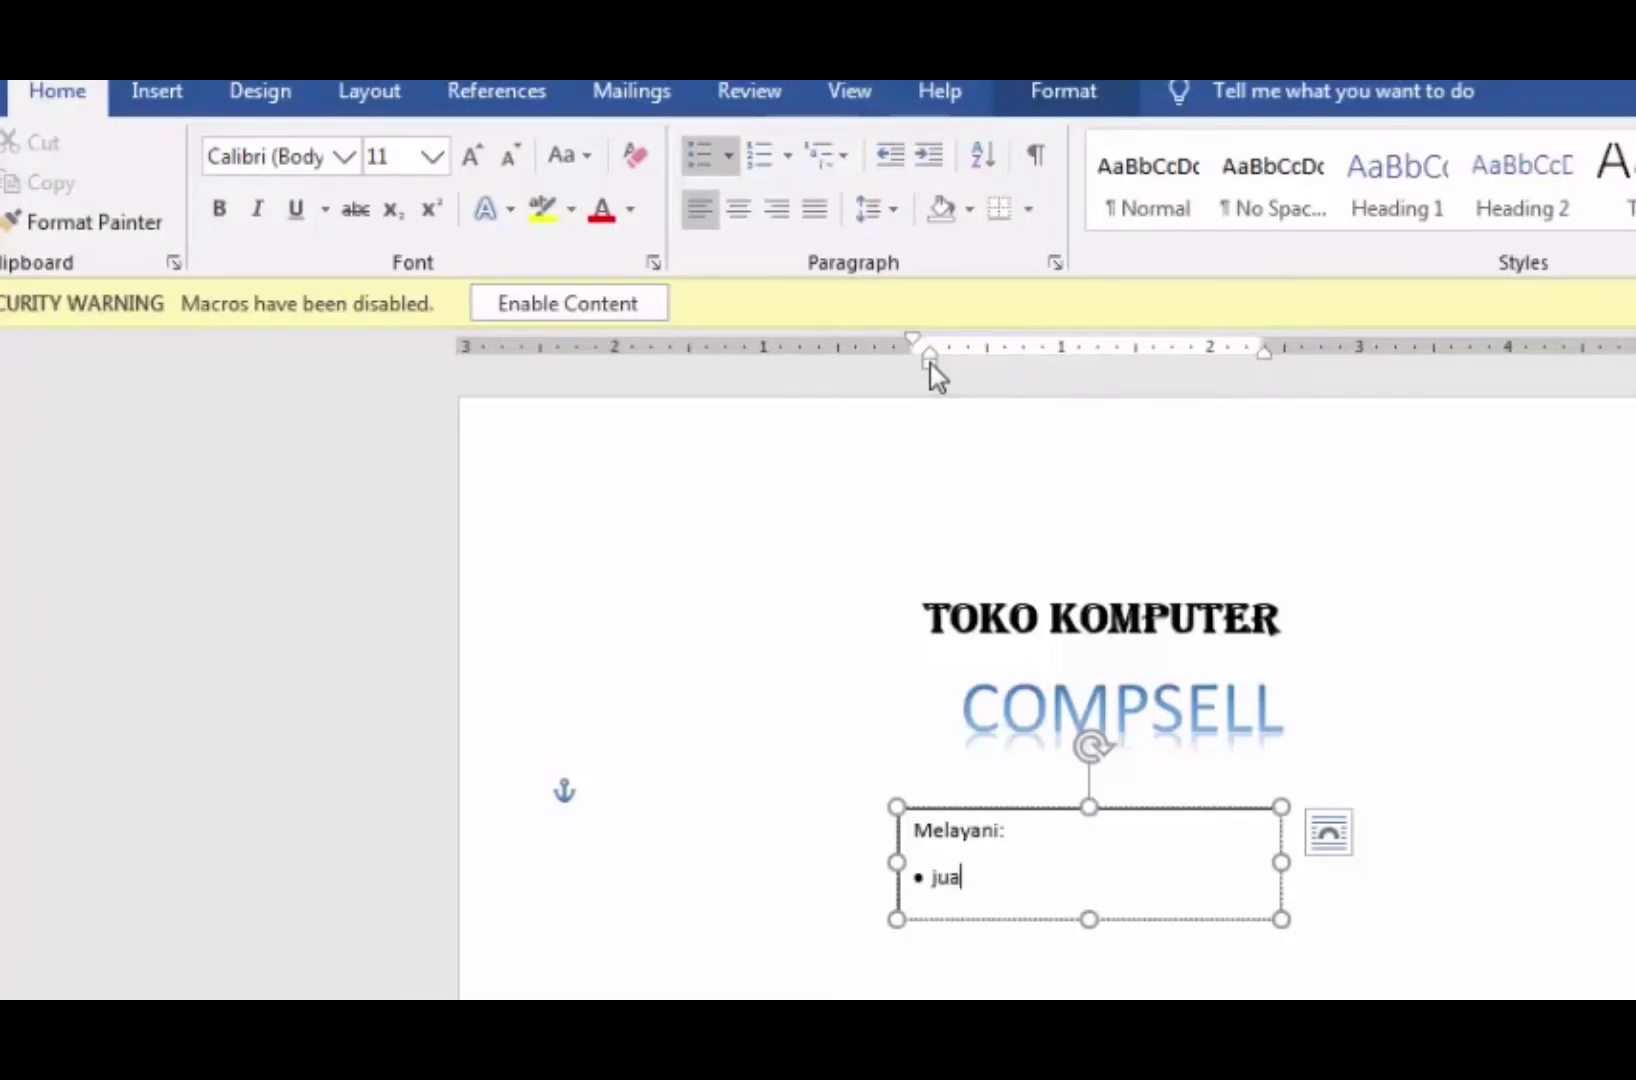
text(l/Bl)
key(BackSpace)
text(eli Kompute)
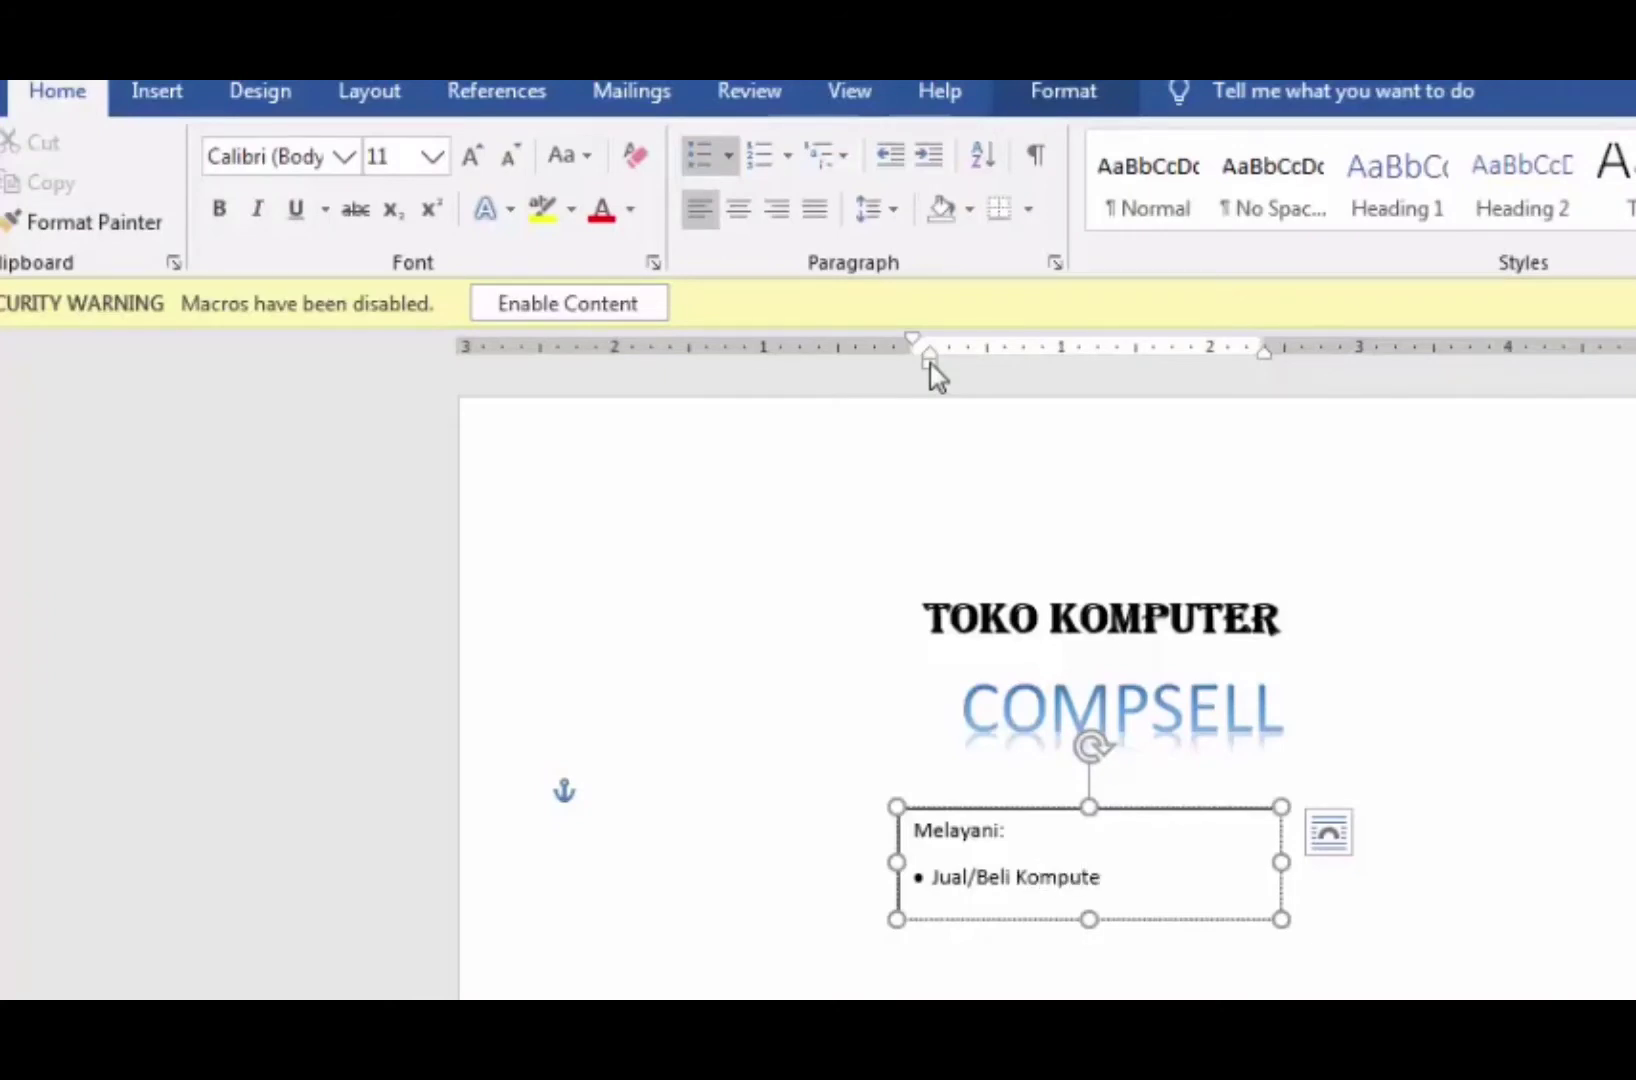
text(r)
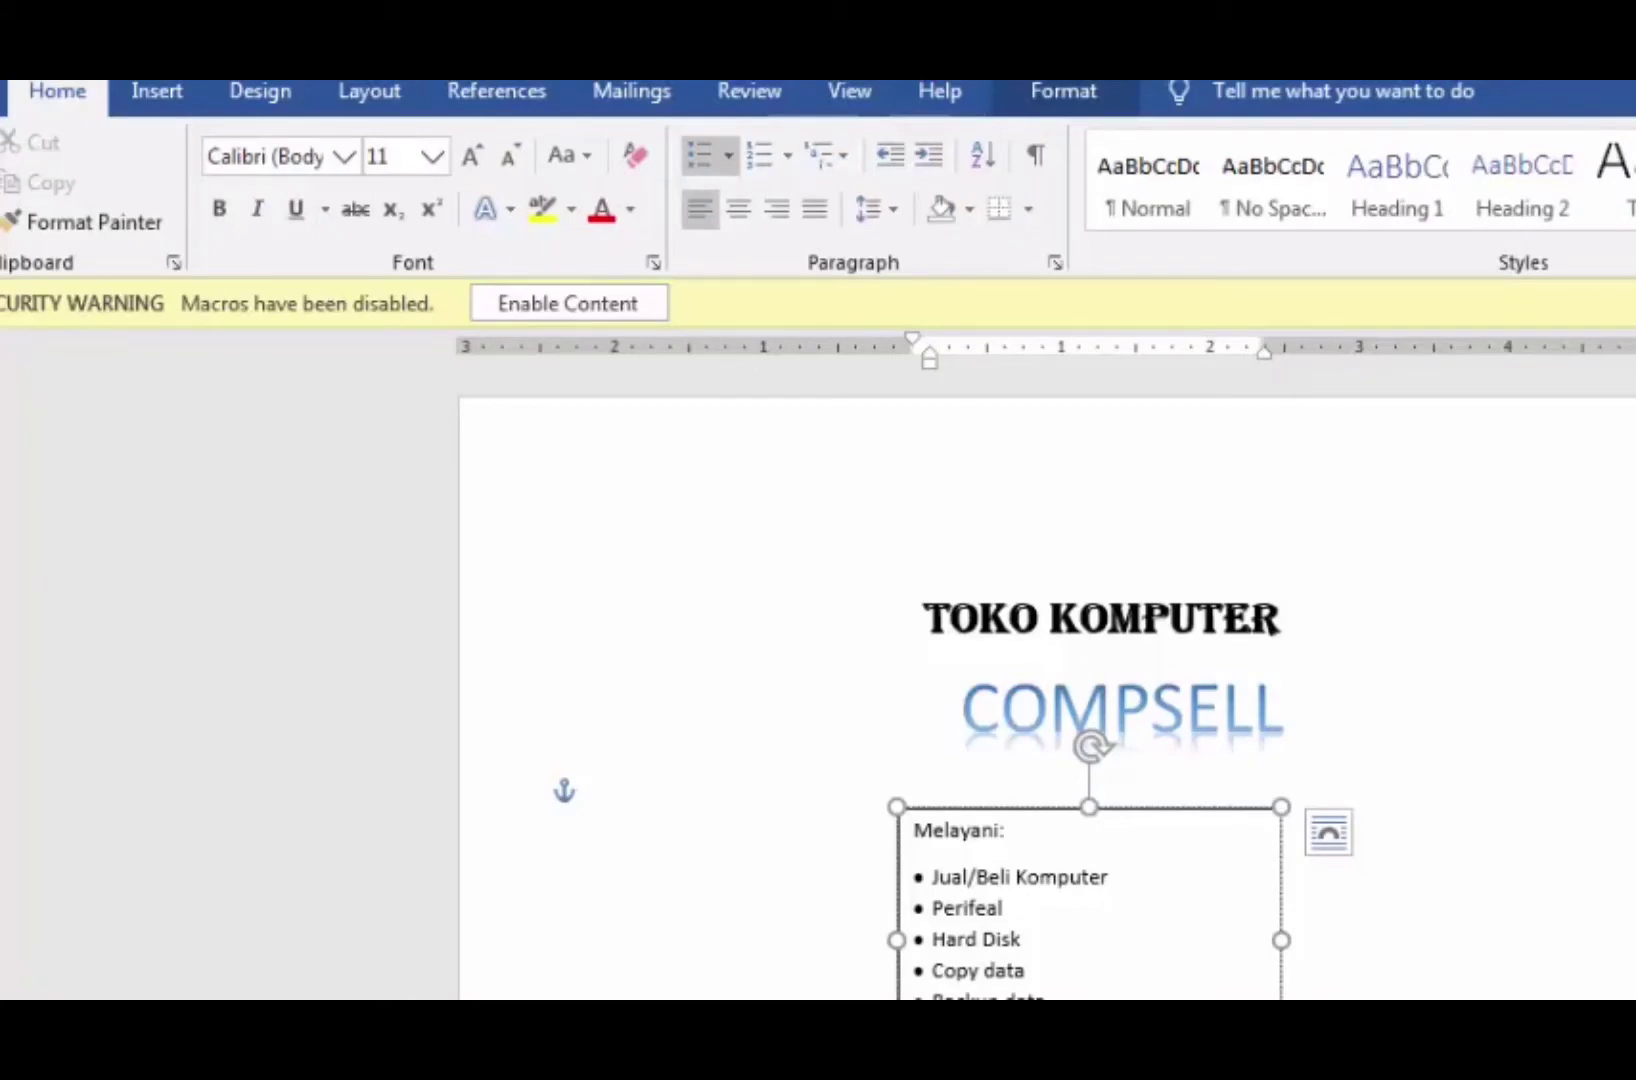
click(1248, 805)
drag(1248, 805, 920, 789)
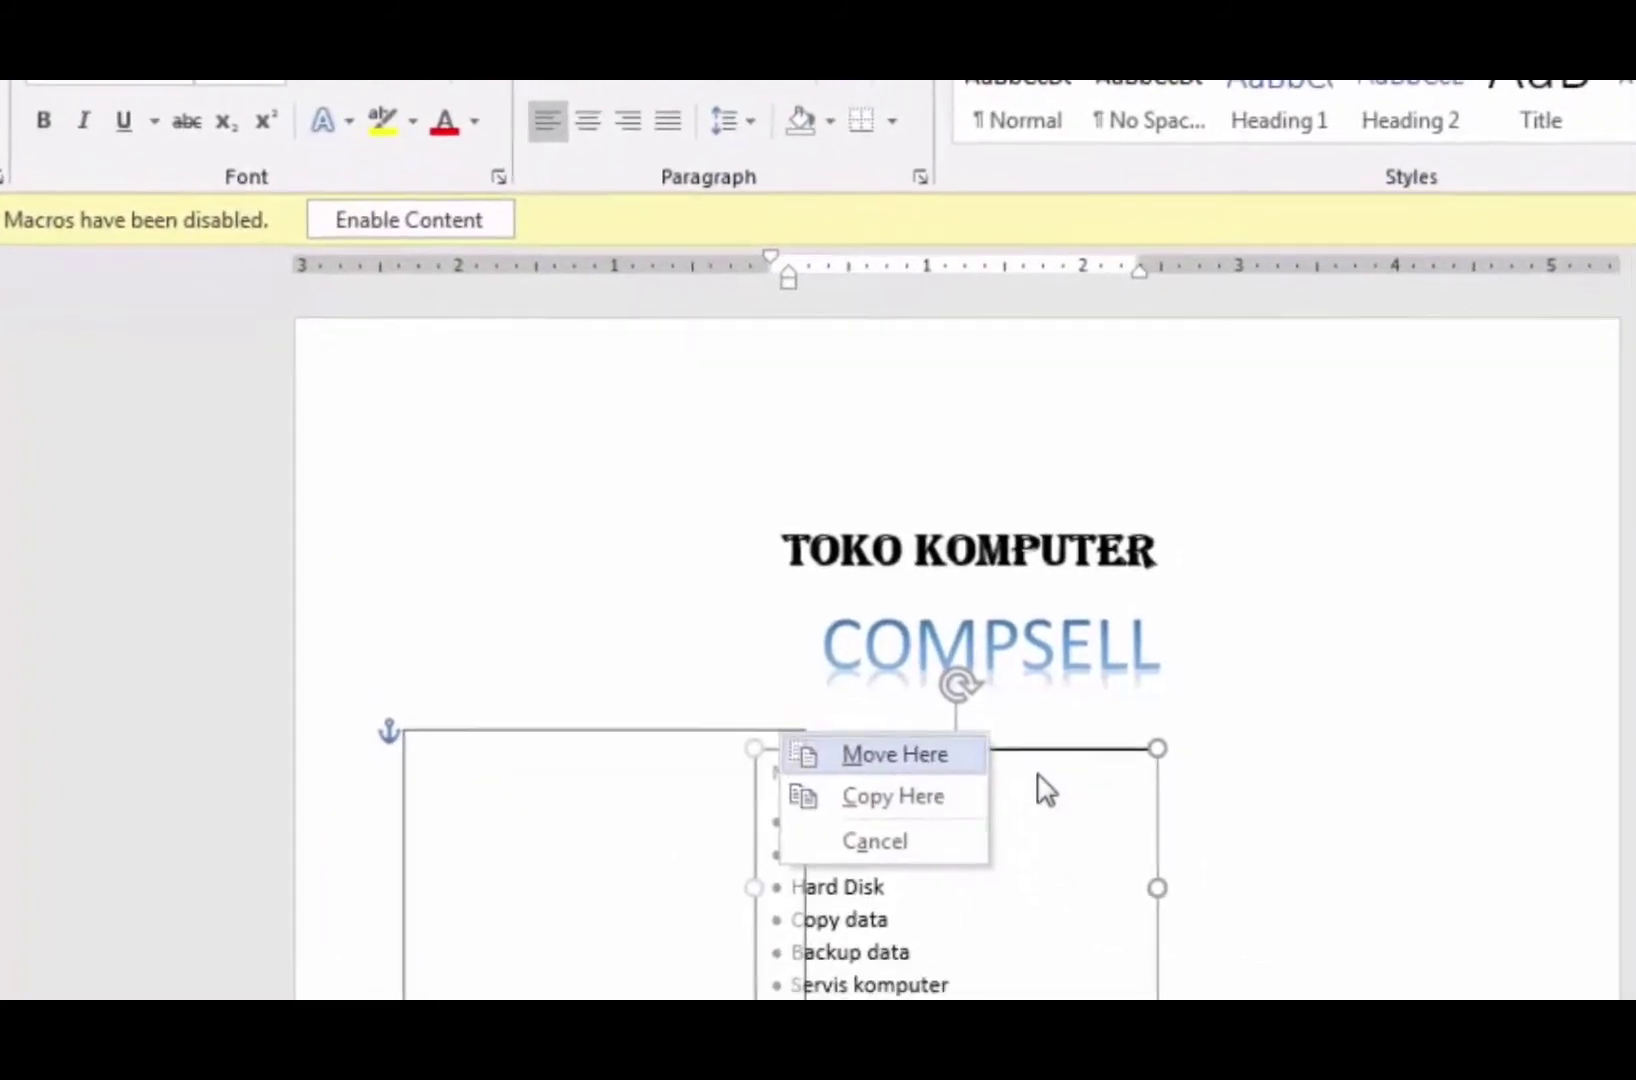
key(Escape)
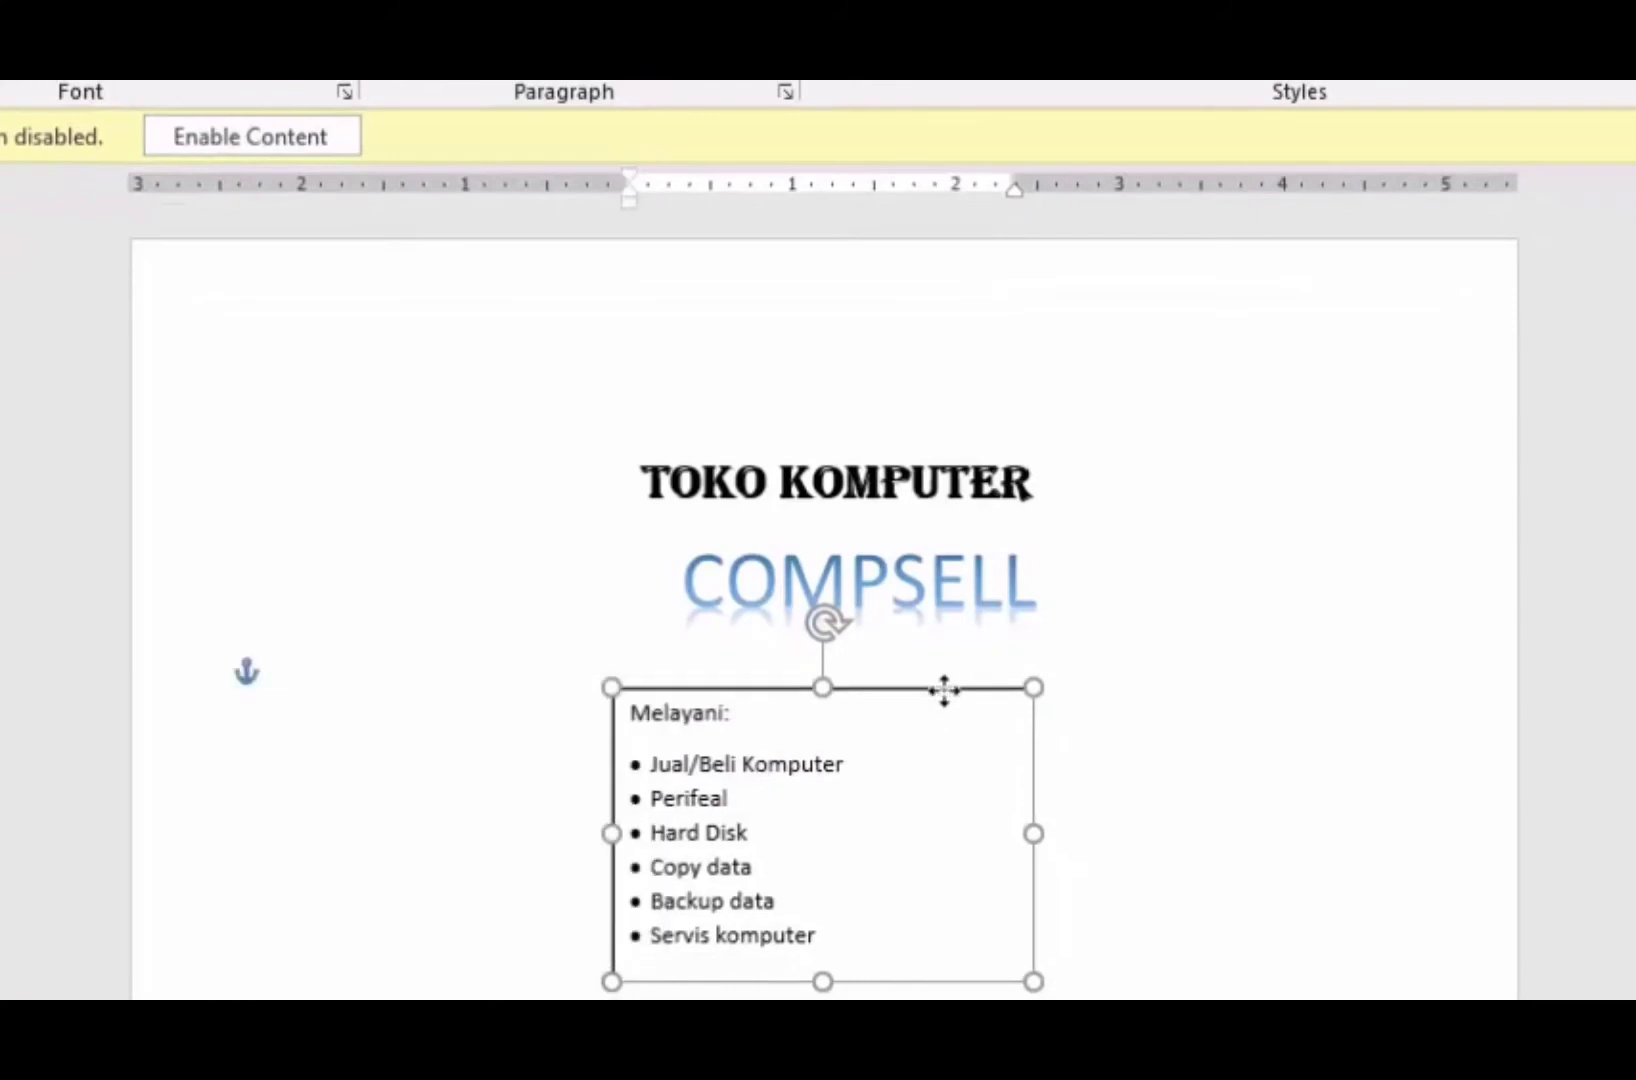
Step: Open the shape formatting options for the Melayani text box
right_click(946, 695)
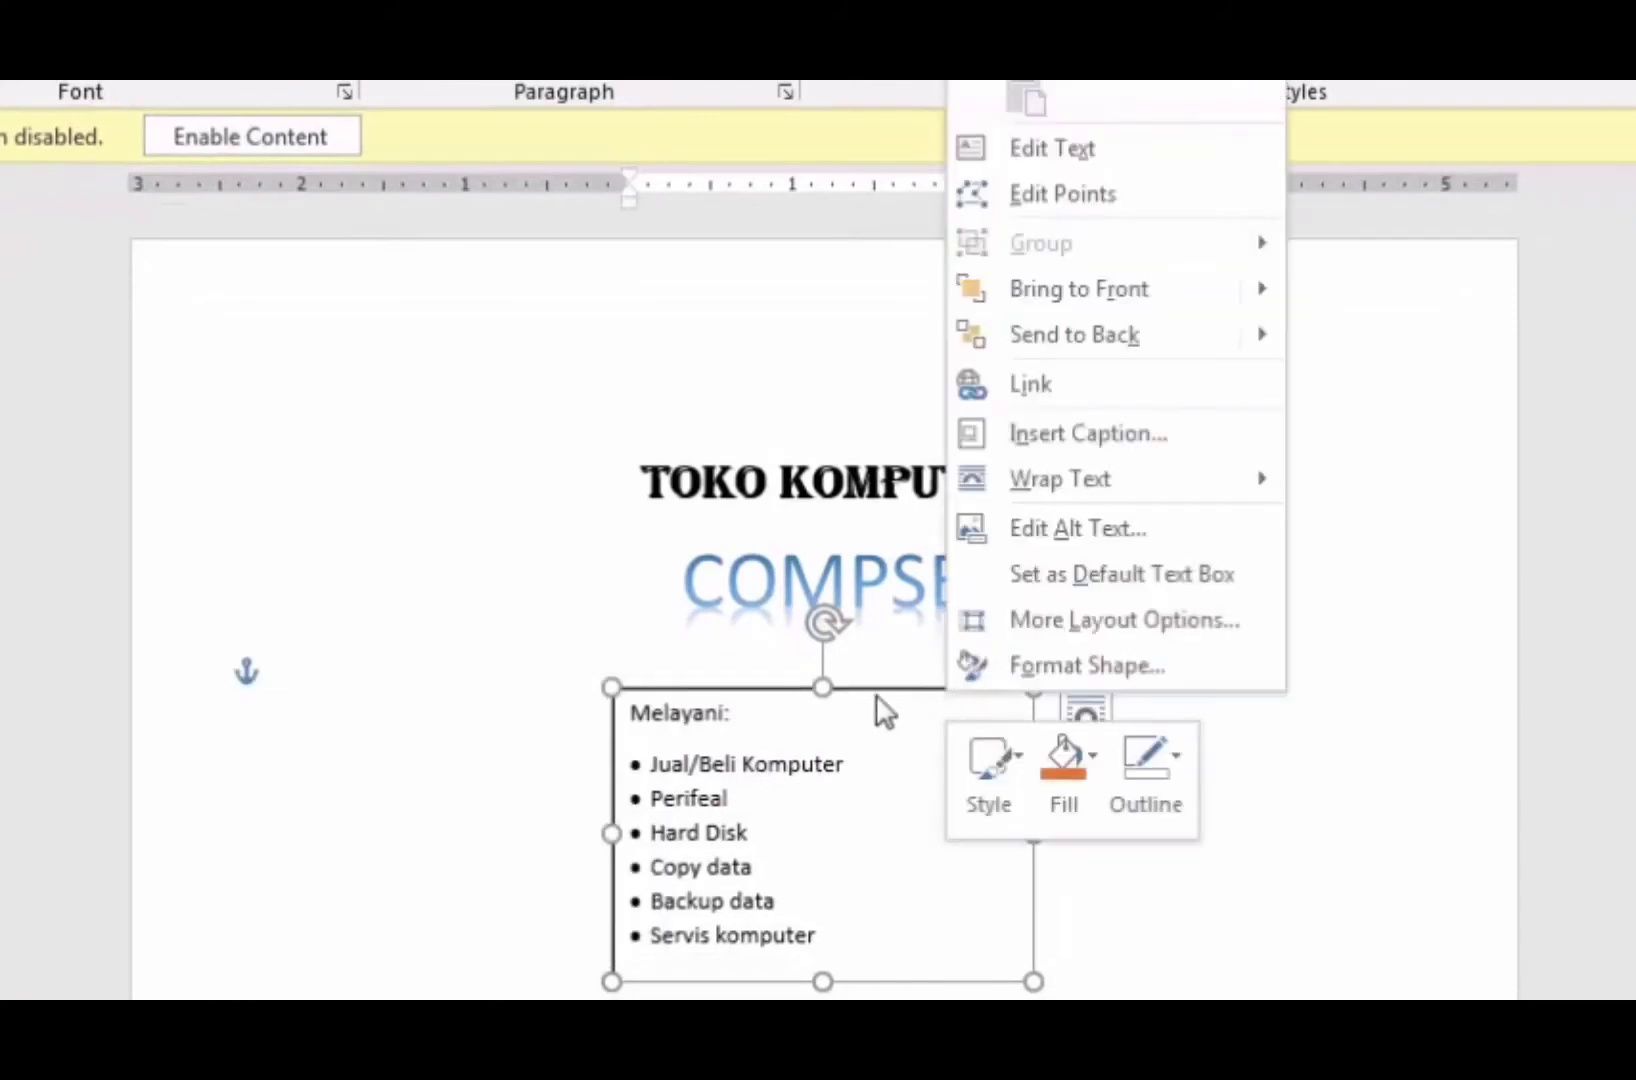